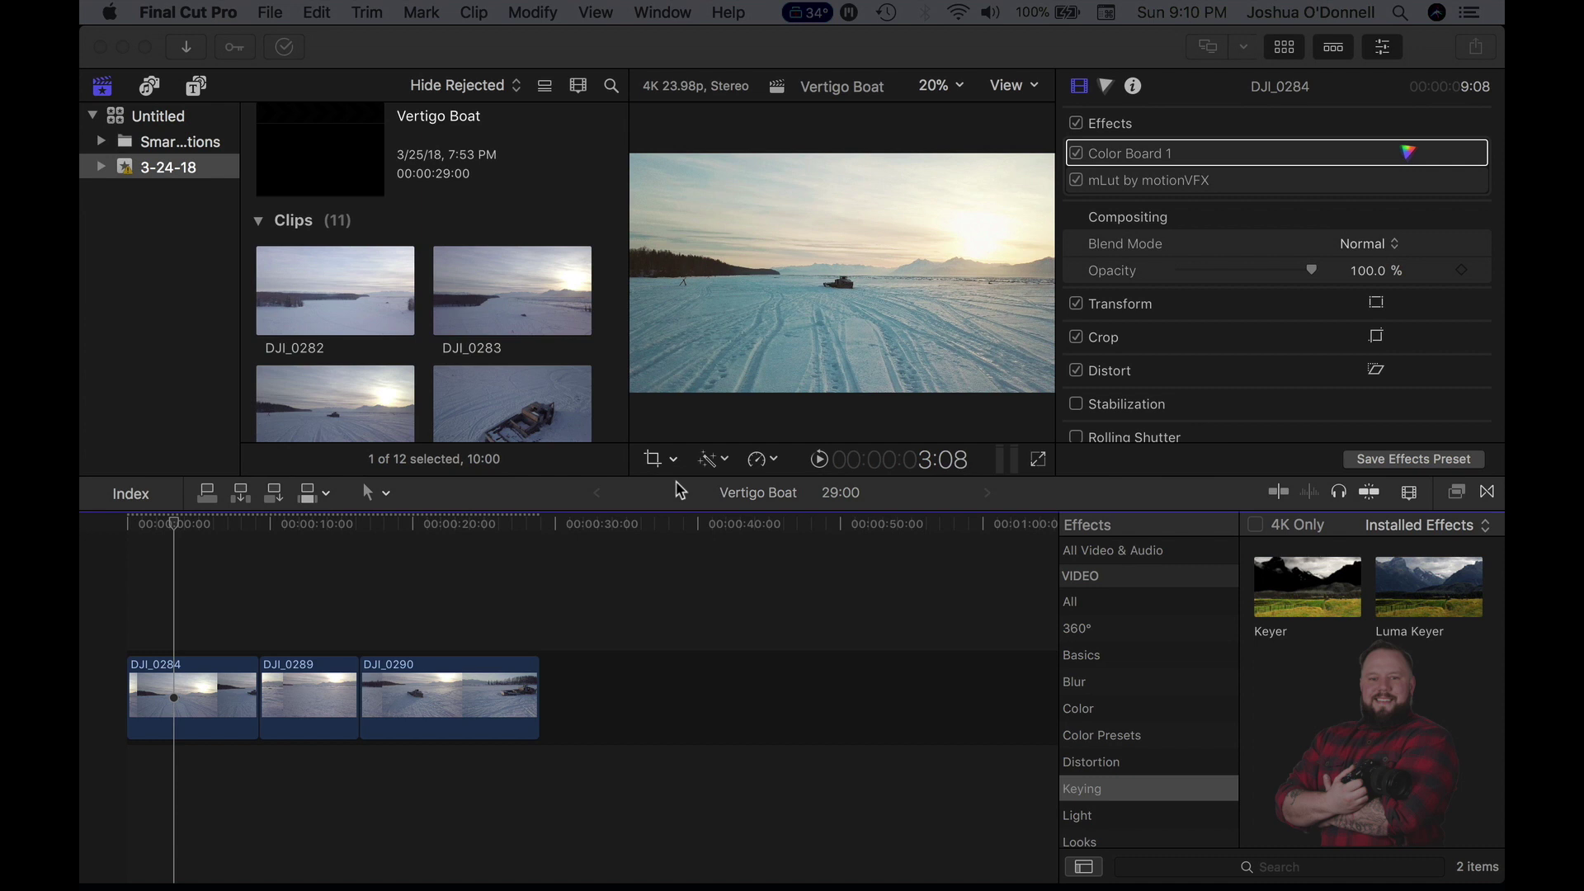
- Preview drone clips DJI_0284, DJI_0289 and DJI_0290 from the timeline start, then select DJI_0284
click(142, 529)
key(Home)
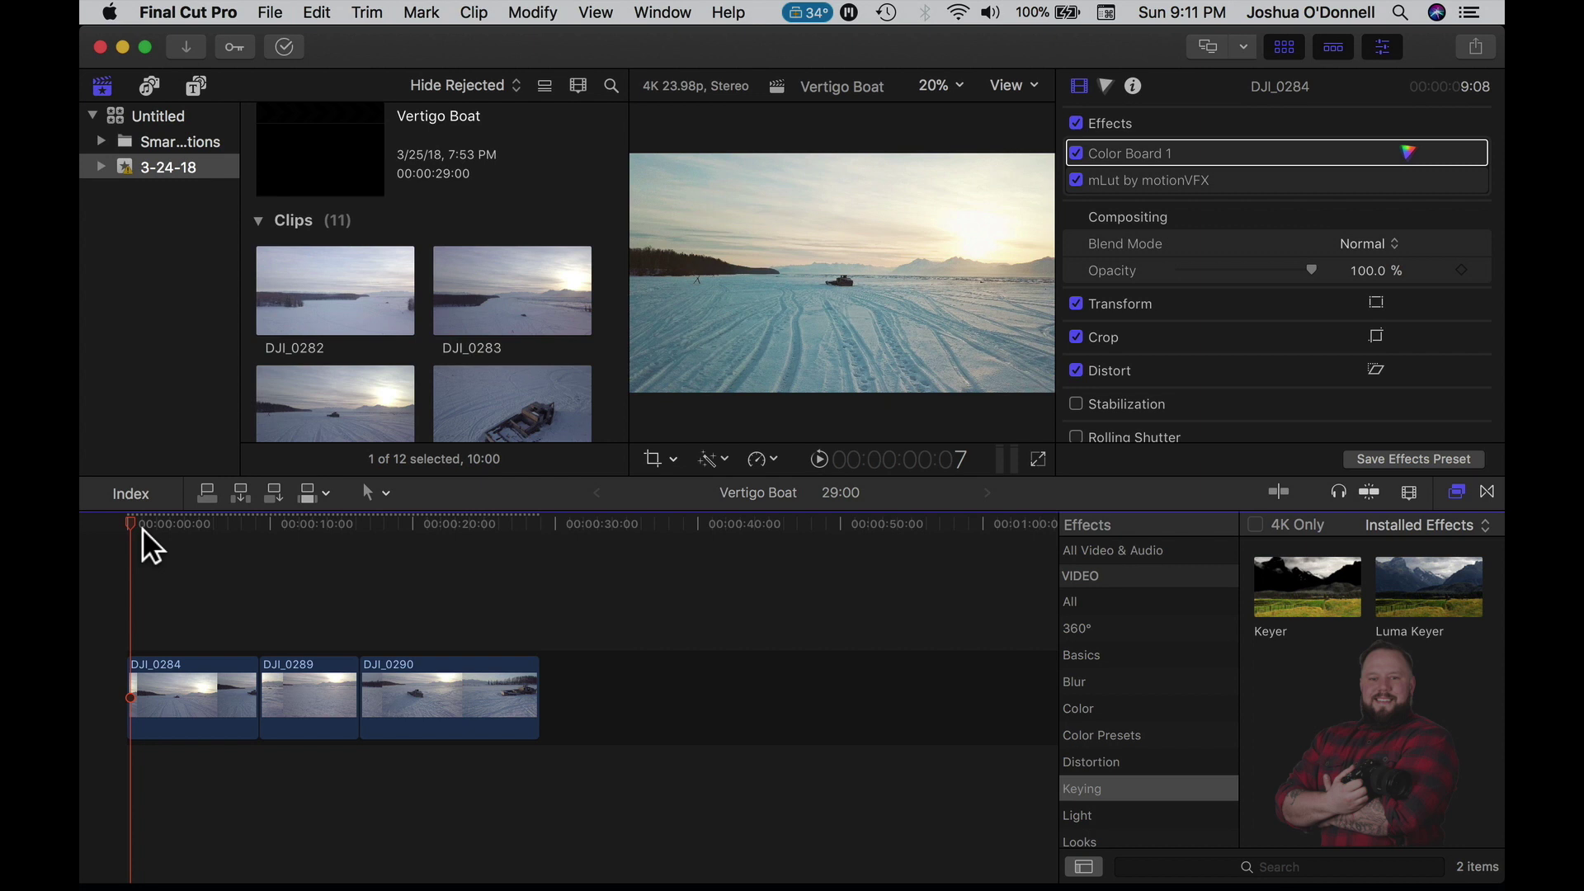
click(207, 534)
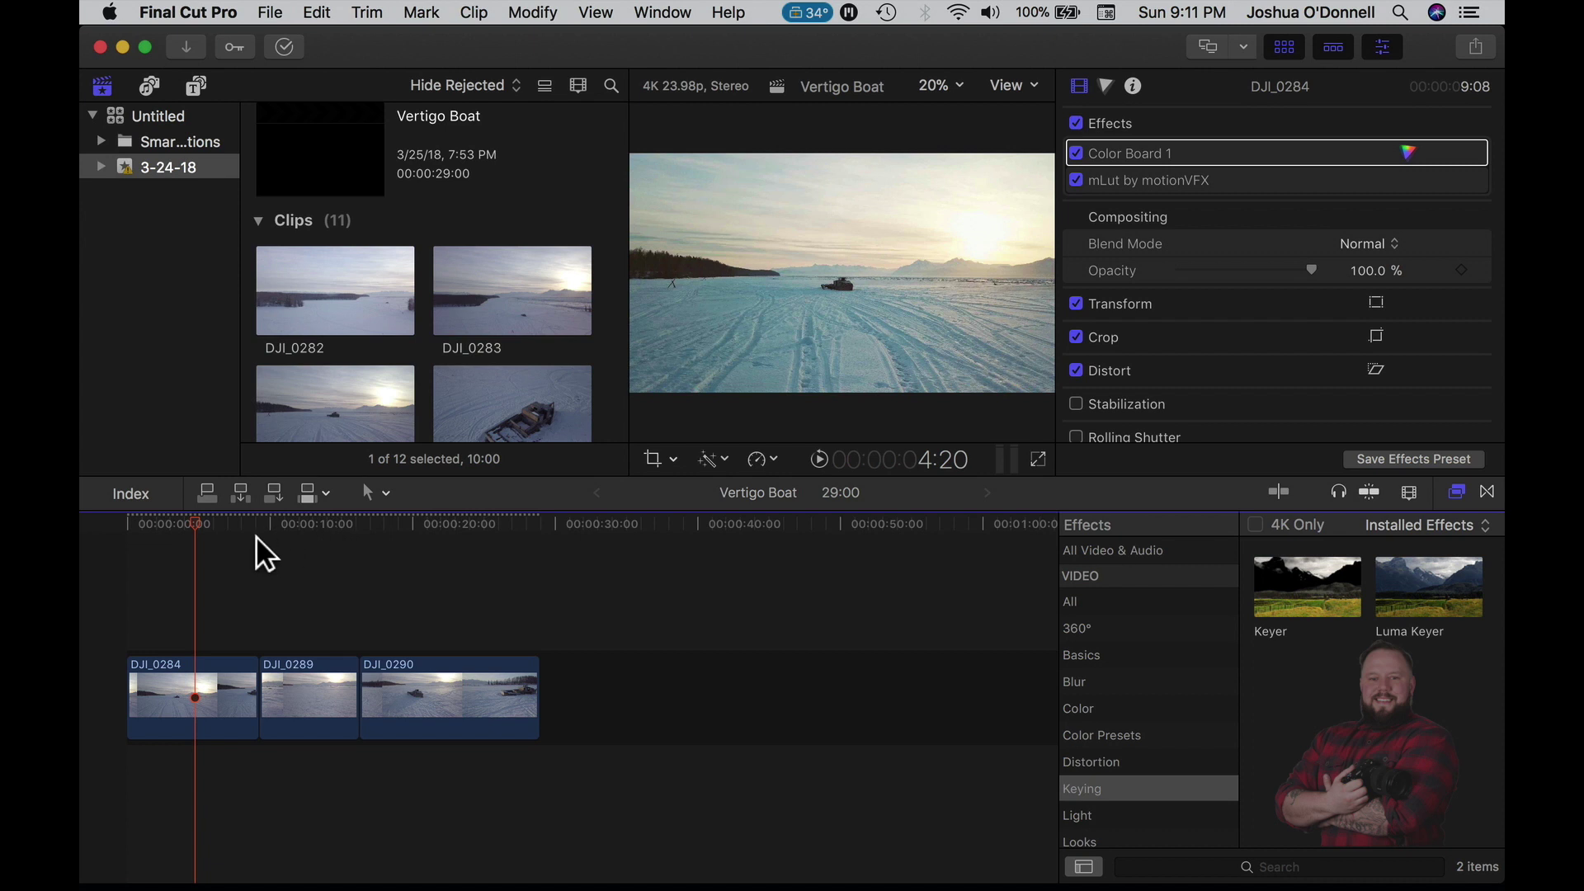
click(326, 533)
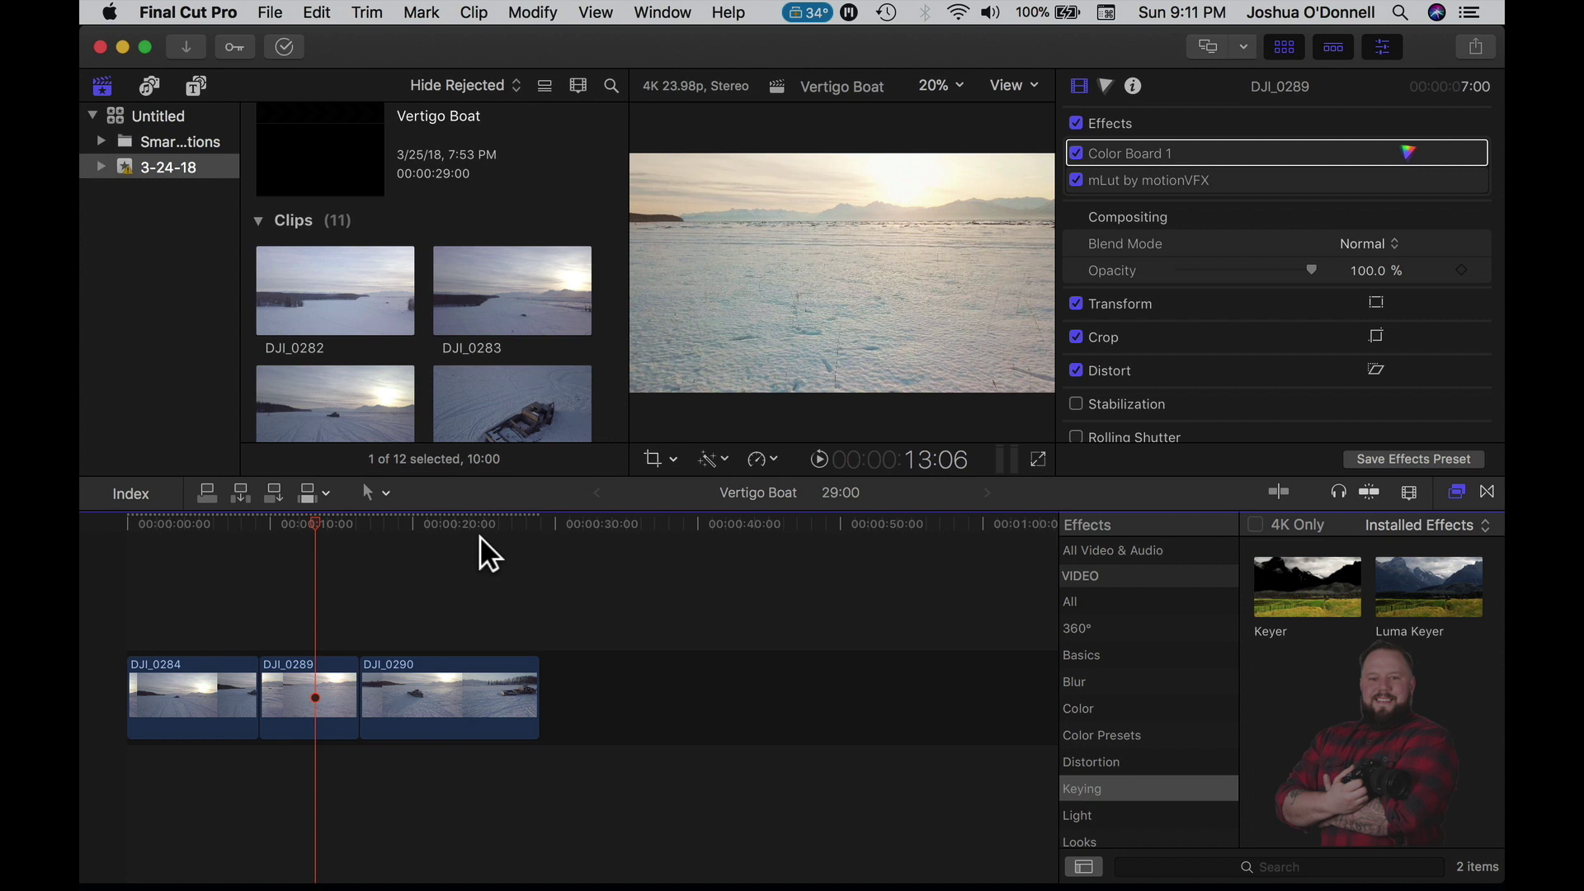
click(460, 527)
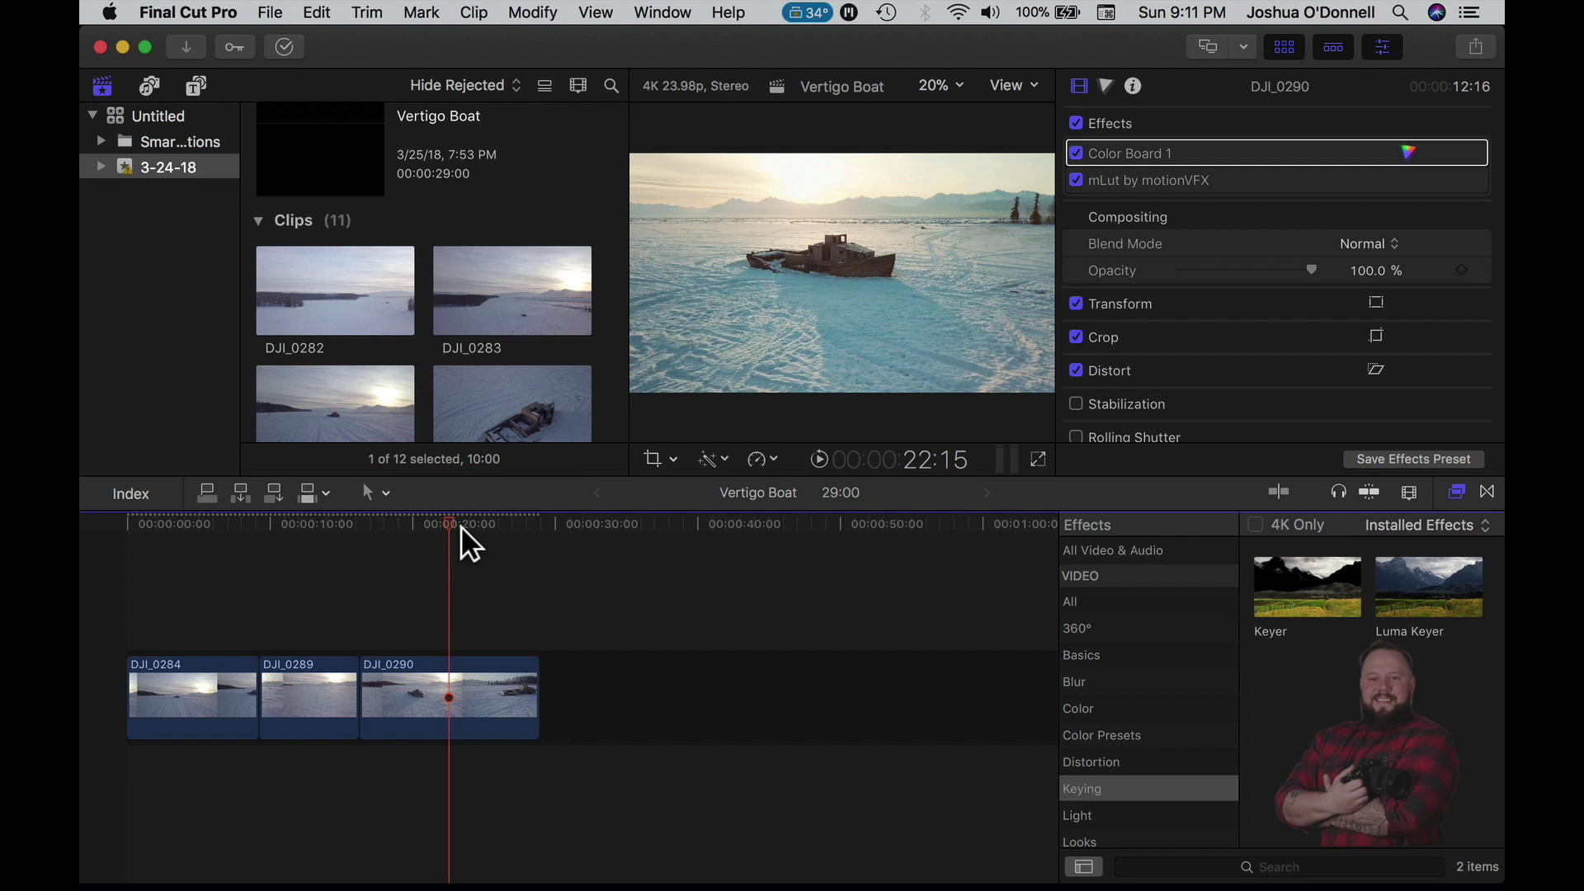
click(196, 529)
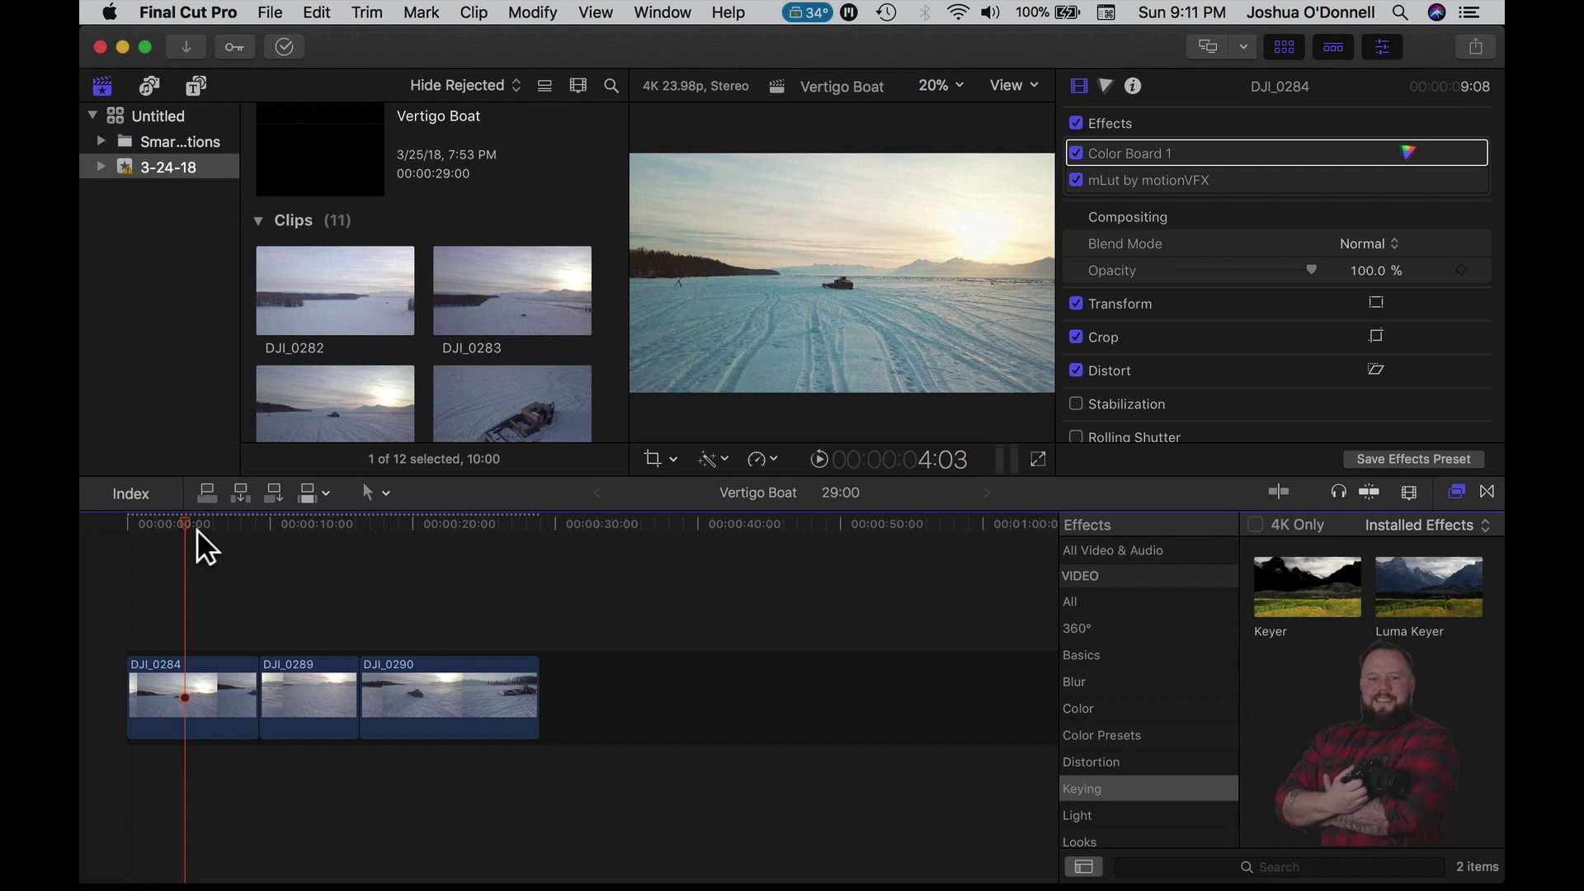
click(216, 675)
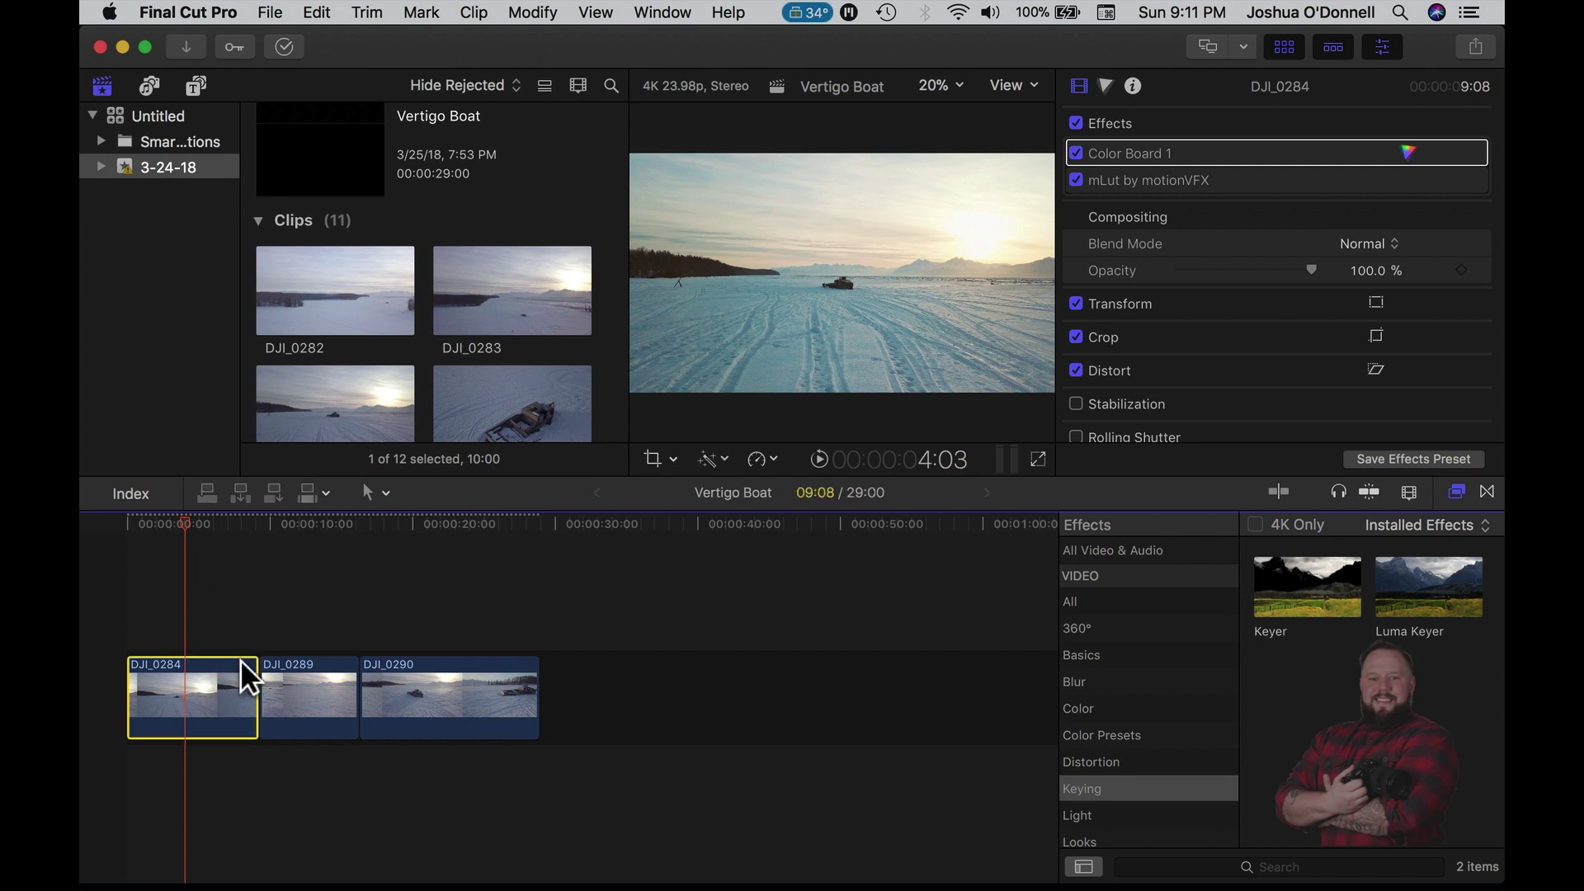
- Switch DJI_0284's crop to a Ken Burns move and shrink its Start frame
click(675, 461)
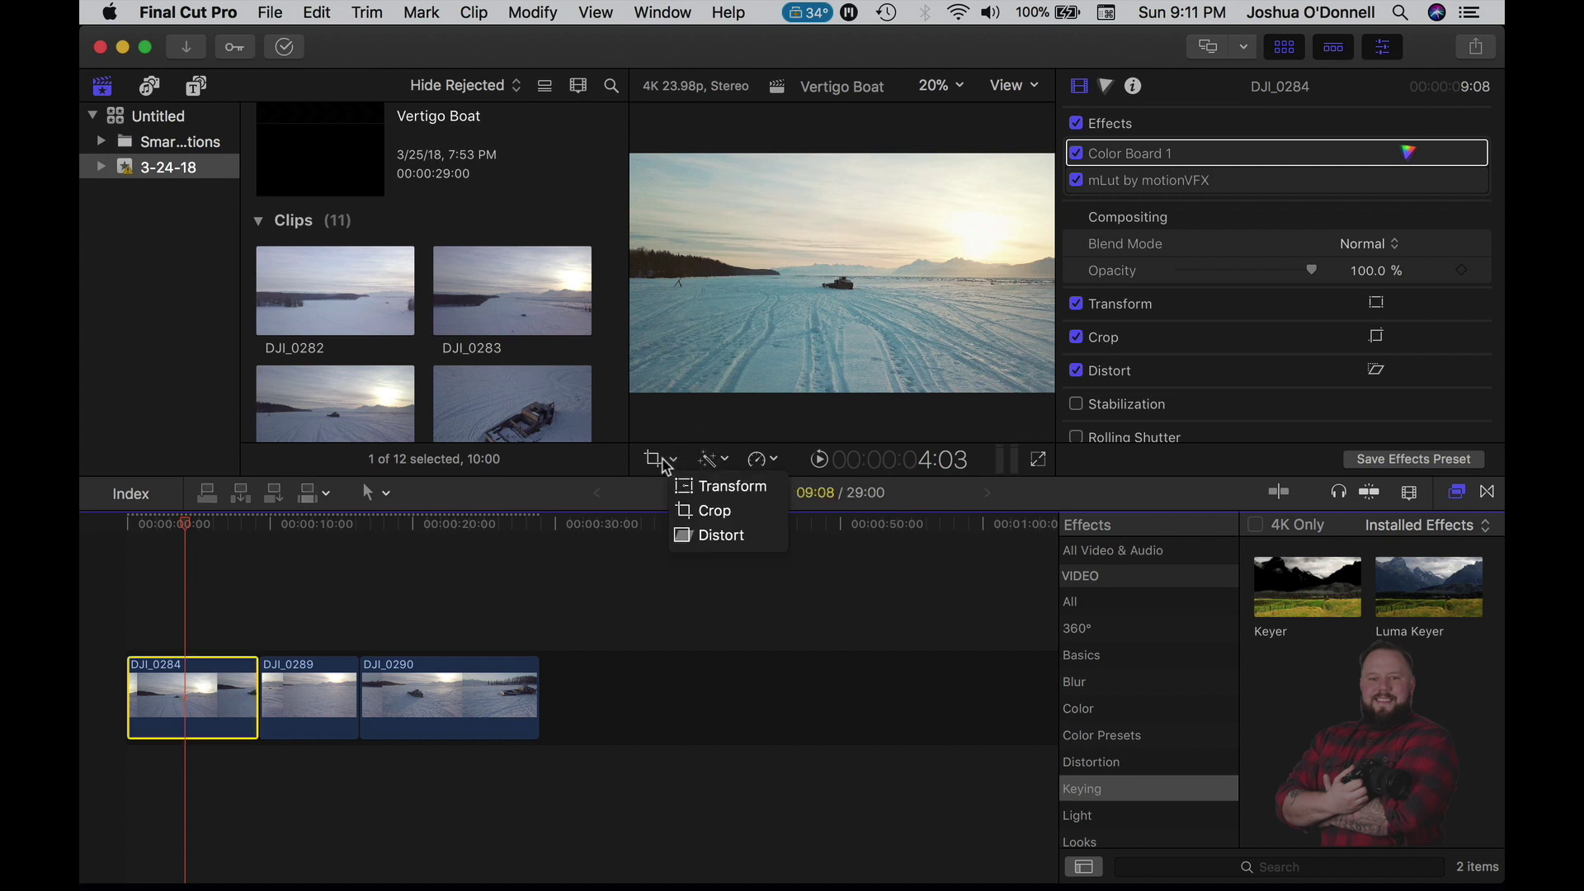
click(715, 512)
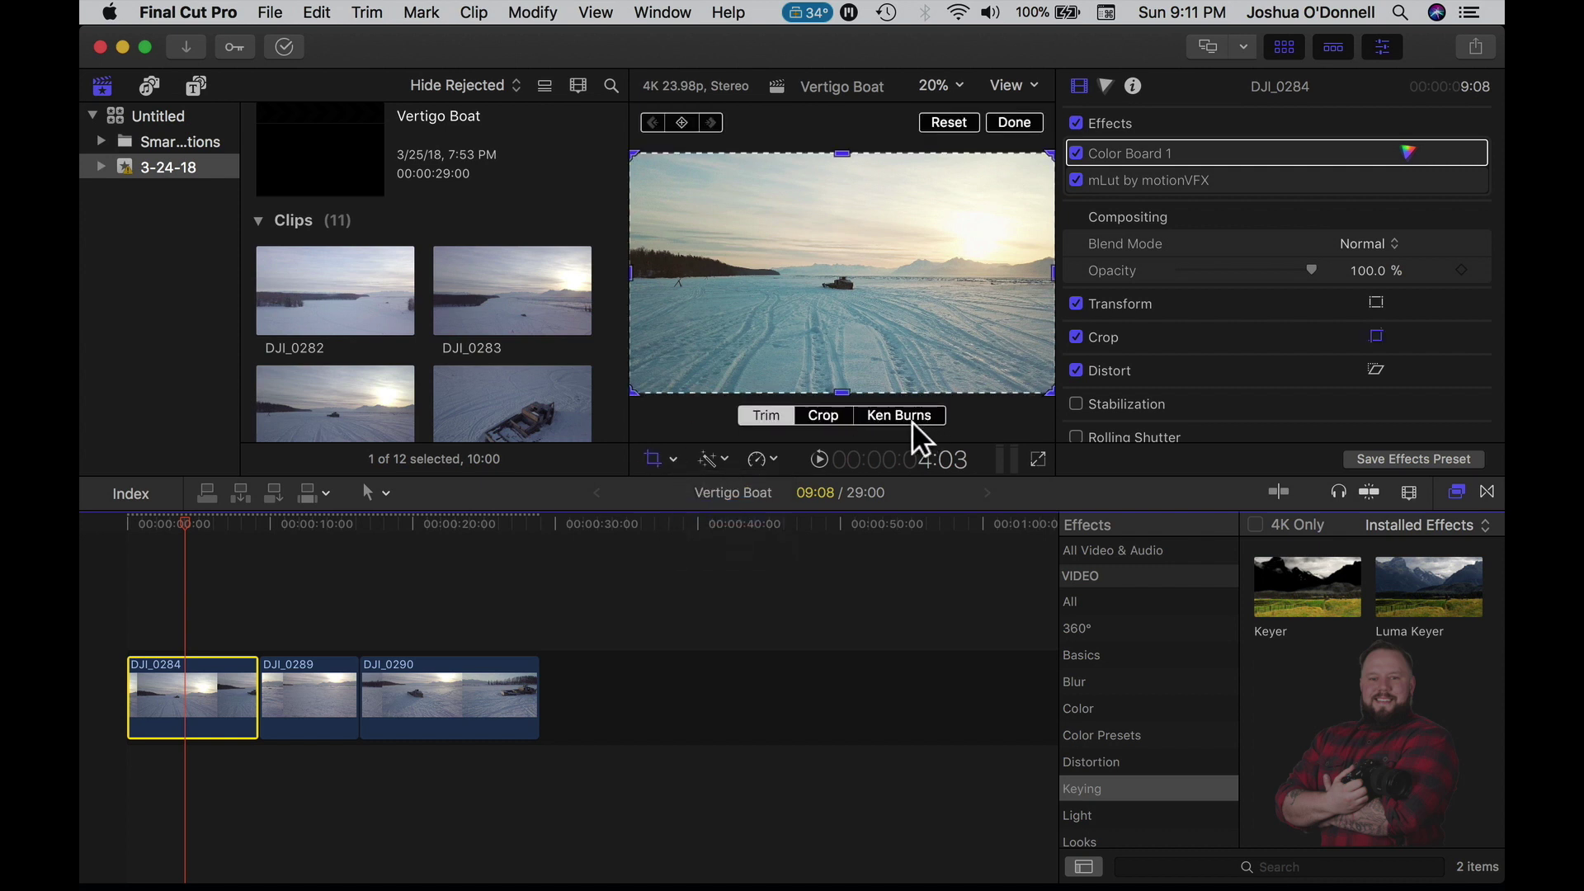
click(913, 421)
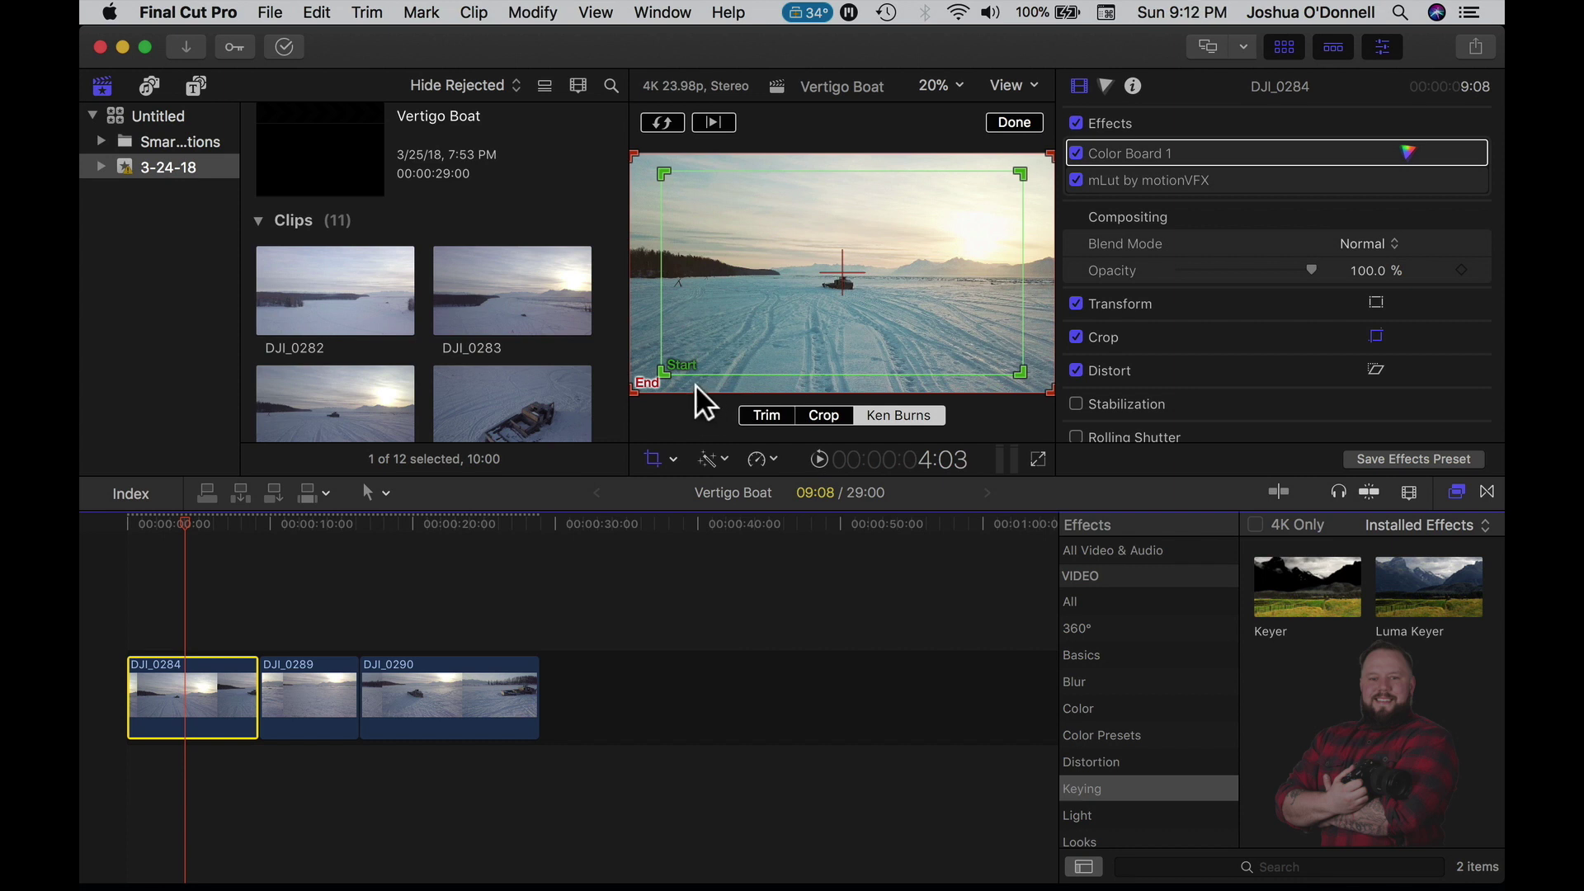
click(708, 341)
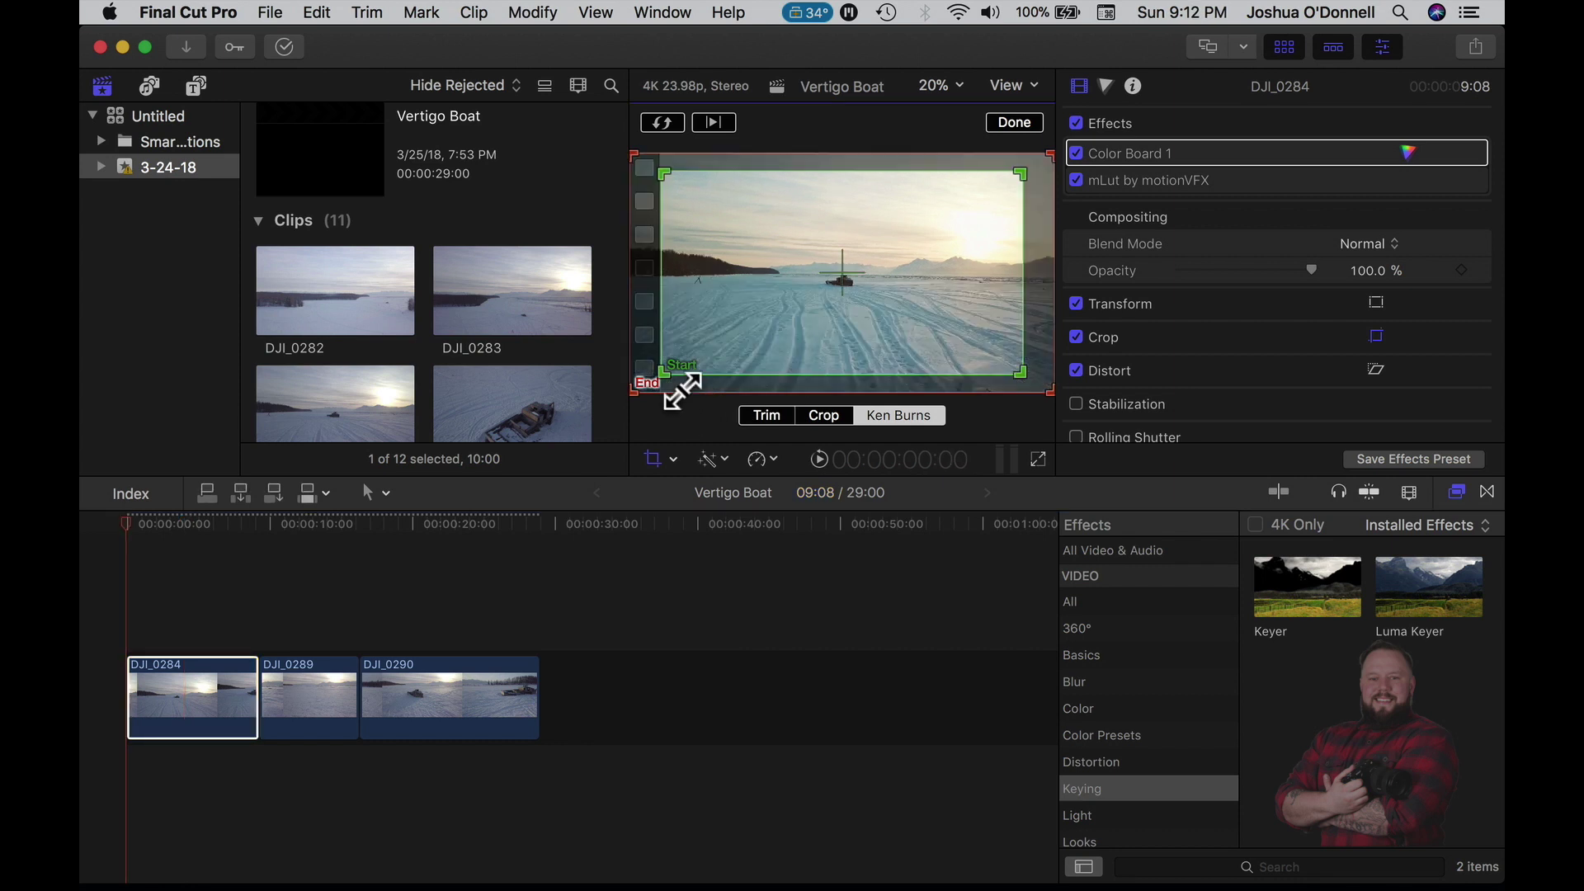
drag(681, 392, 726, 354)
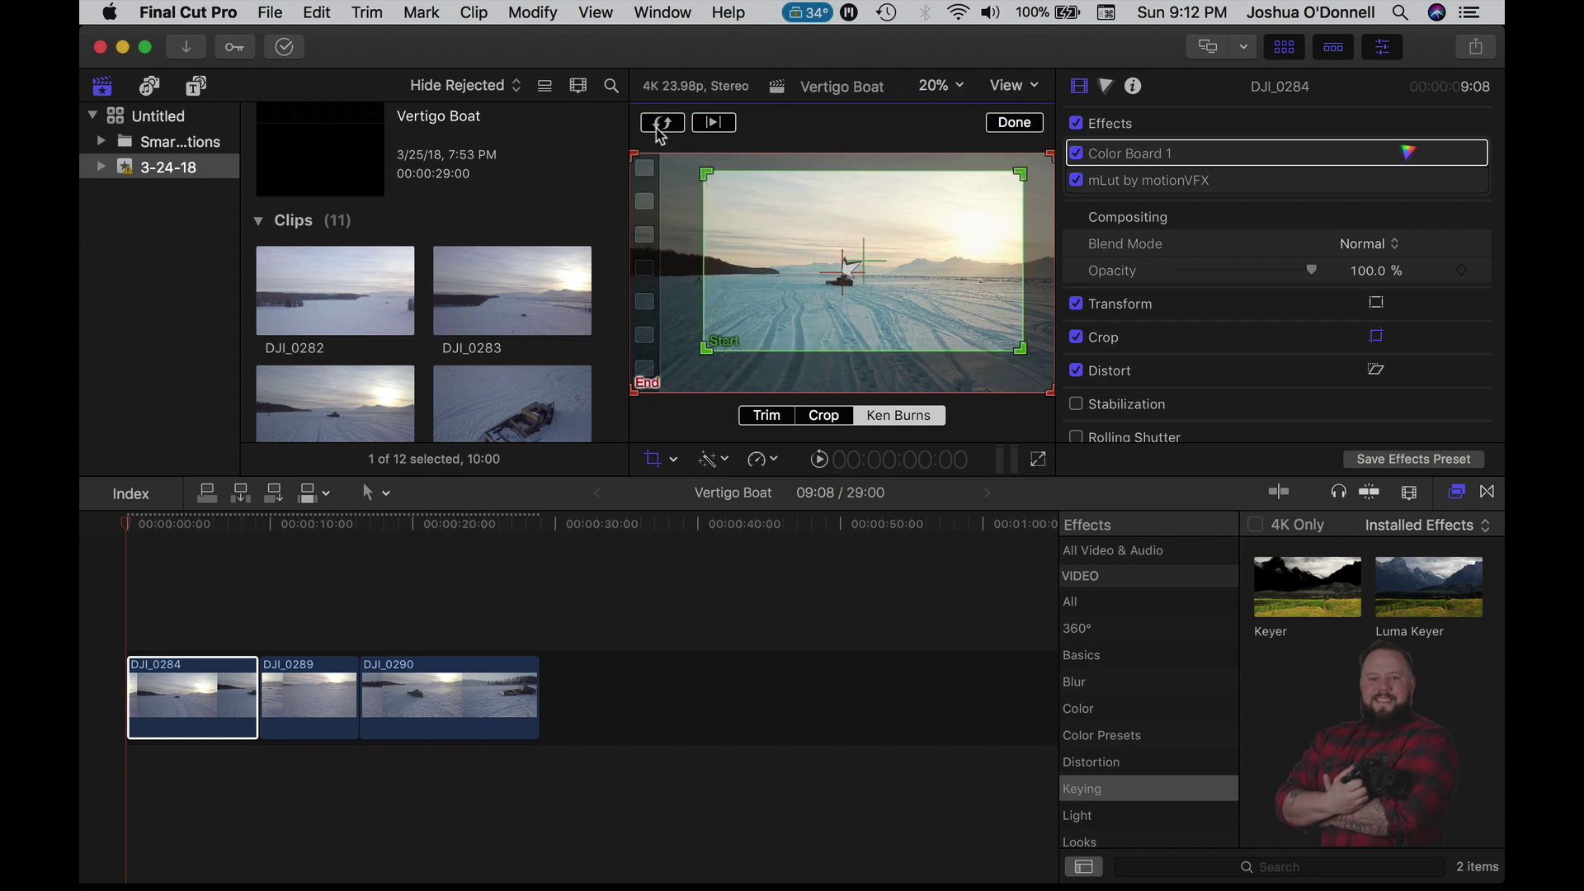
- Tighten the Start frame and centre it on the boat, then confirm with Done
click(663, 123)
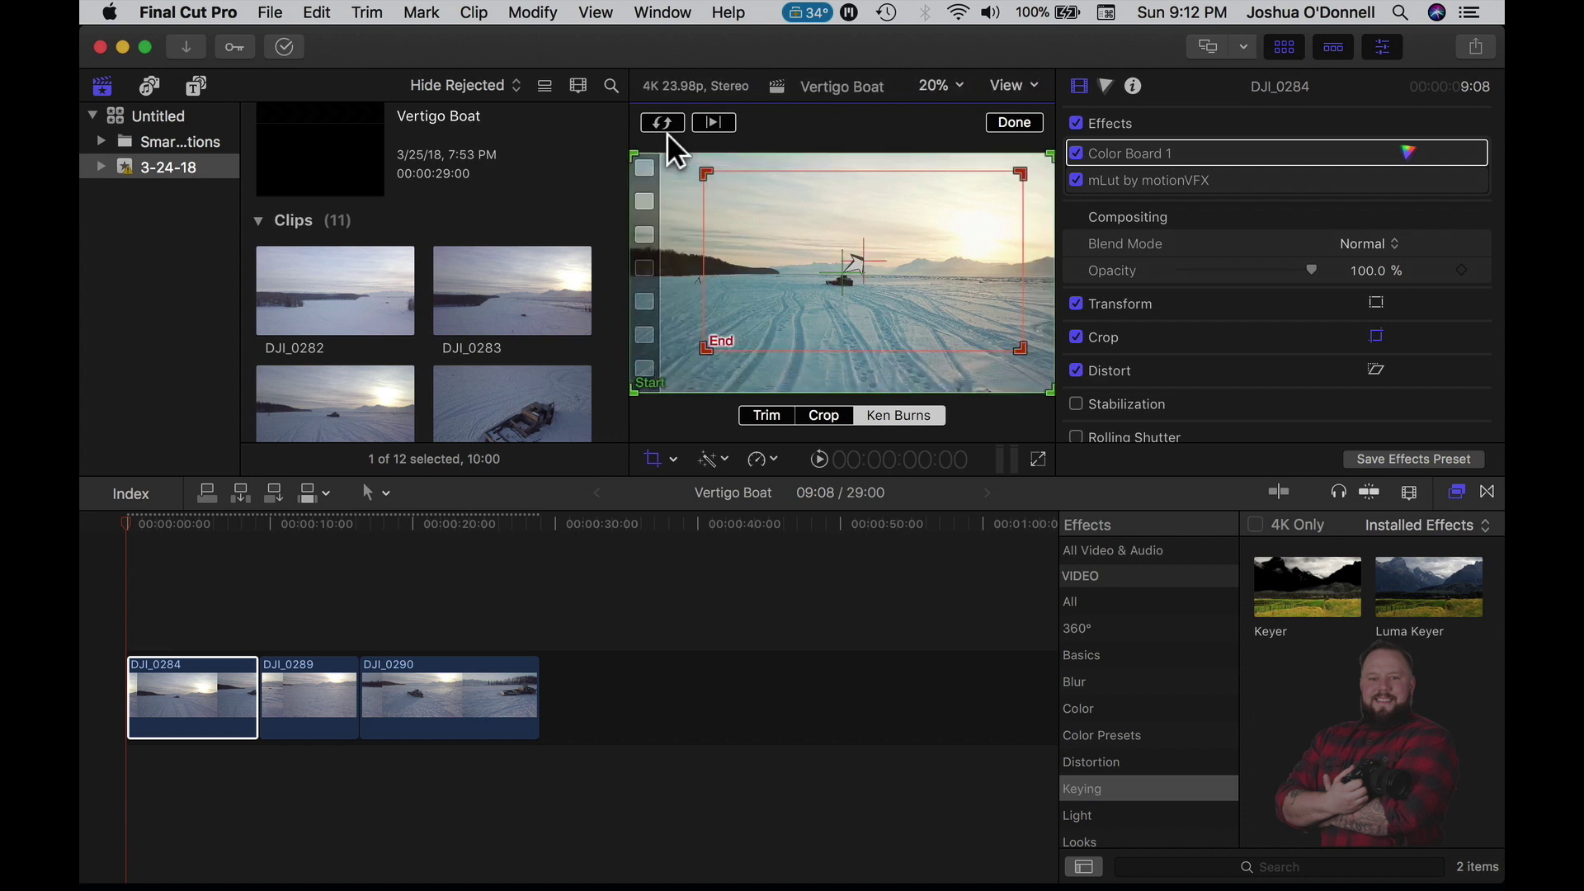
click(667, 132)
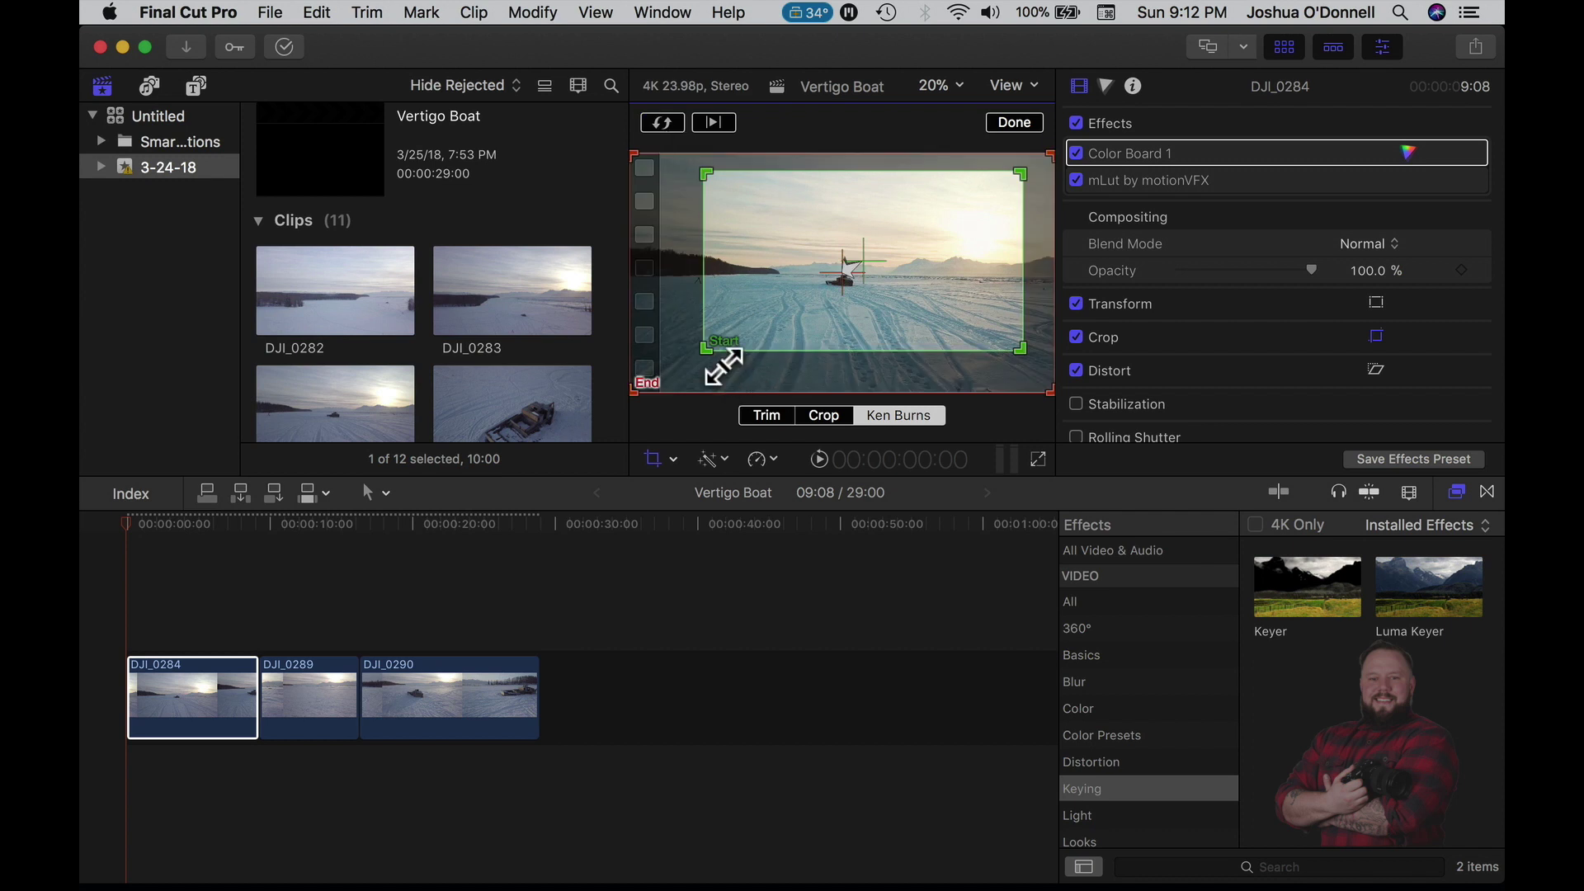
drag(724, 366, 815, 323)
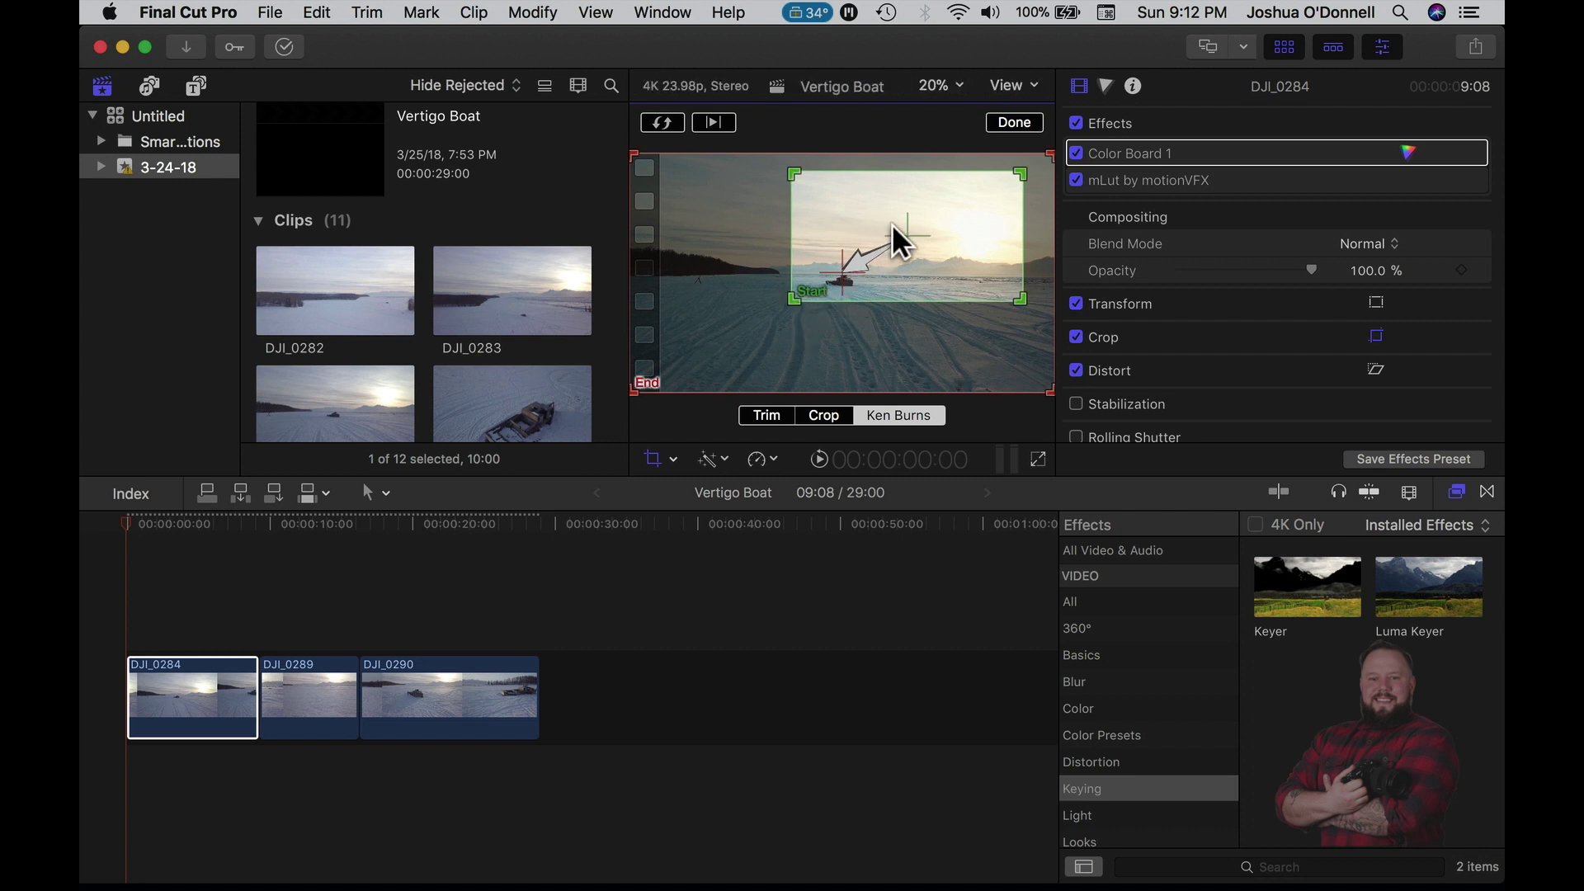
drag(893, 225, 829, 271)
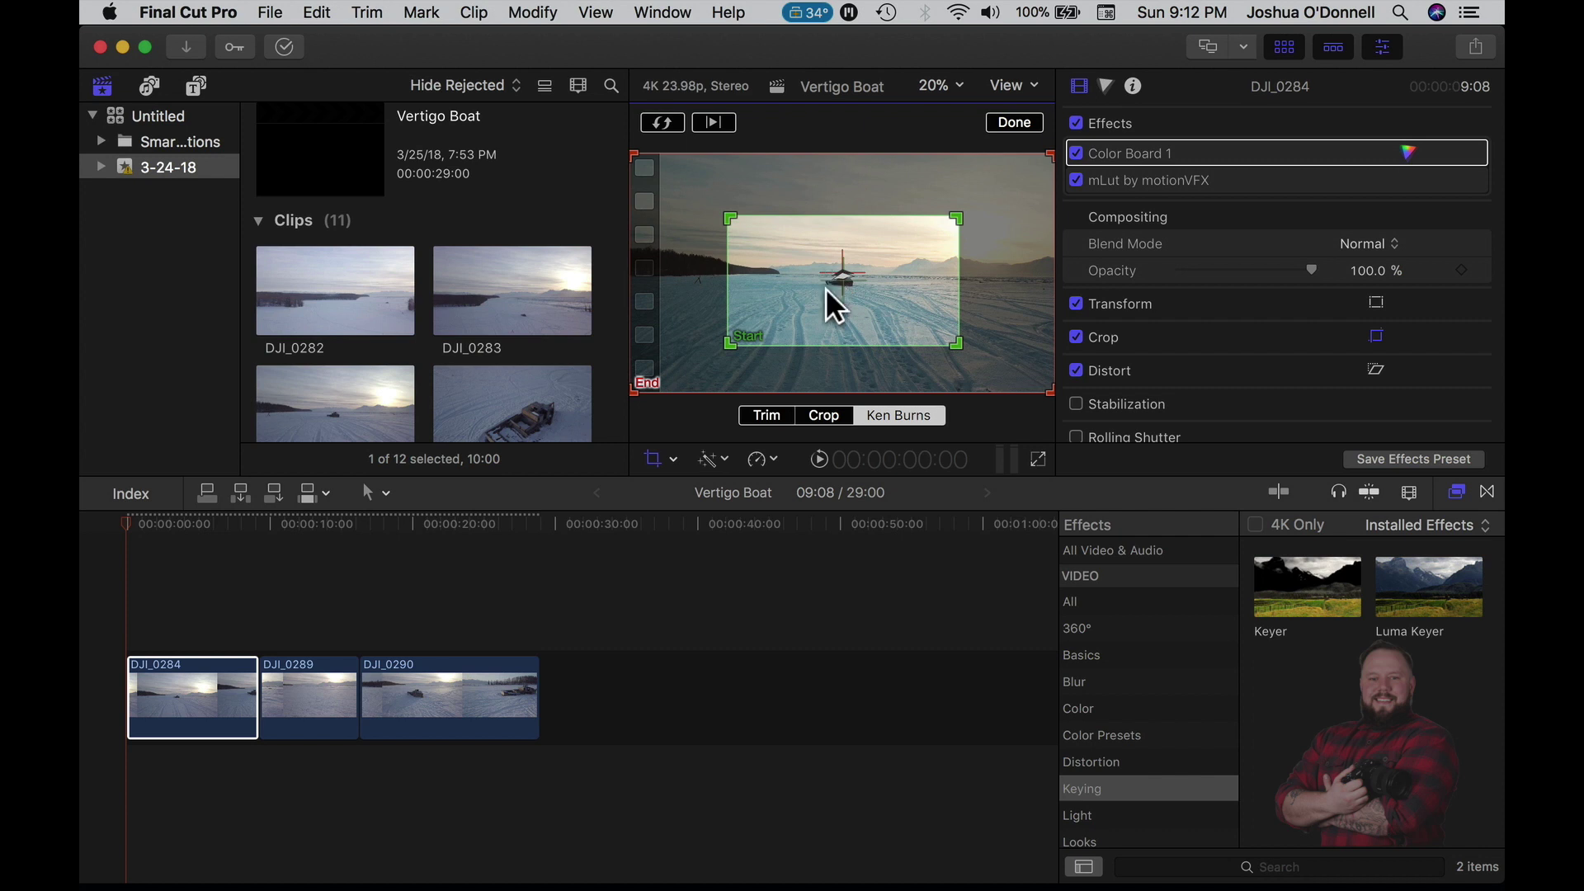
mouse_move(748, 363)
mouse_down()
mouse_move(809, 305)
mouse_move(732, 353)
mouse_move(740, 338)
mouse_up()
drag(816, 290, 809, 290)
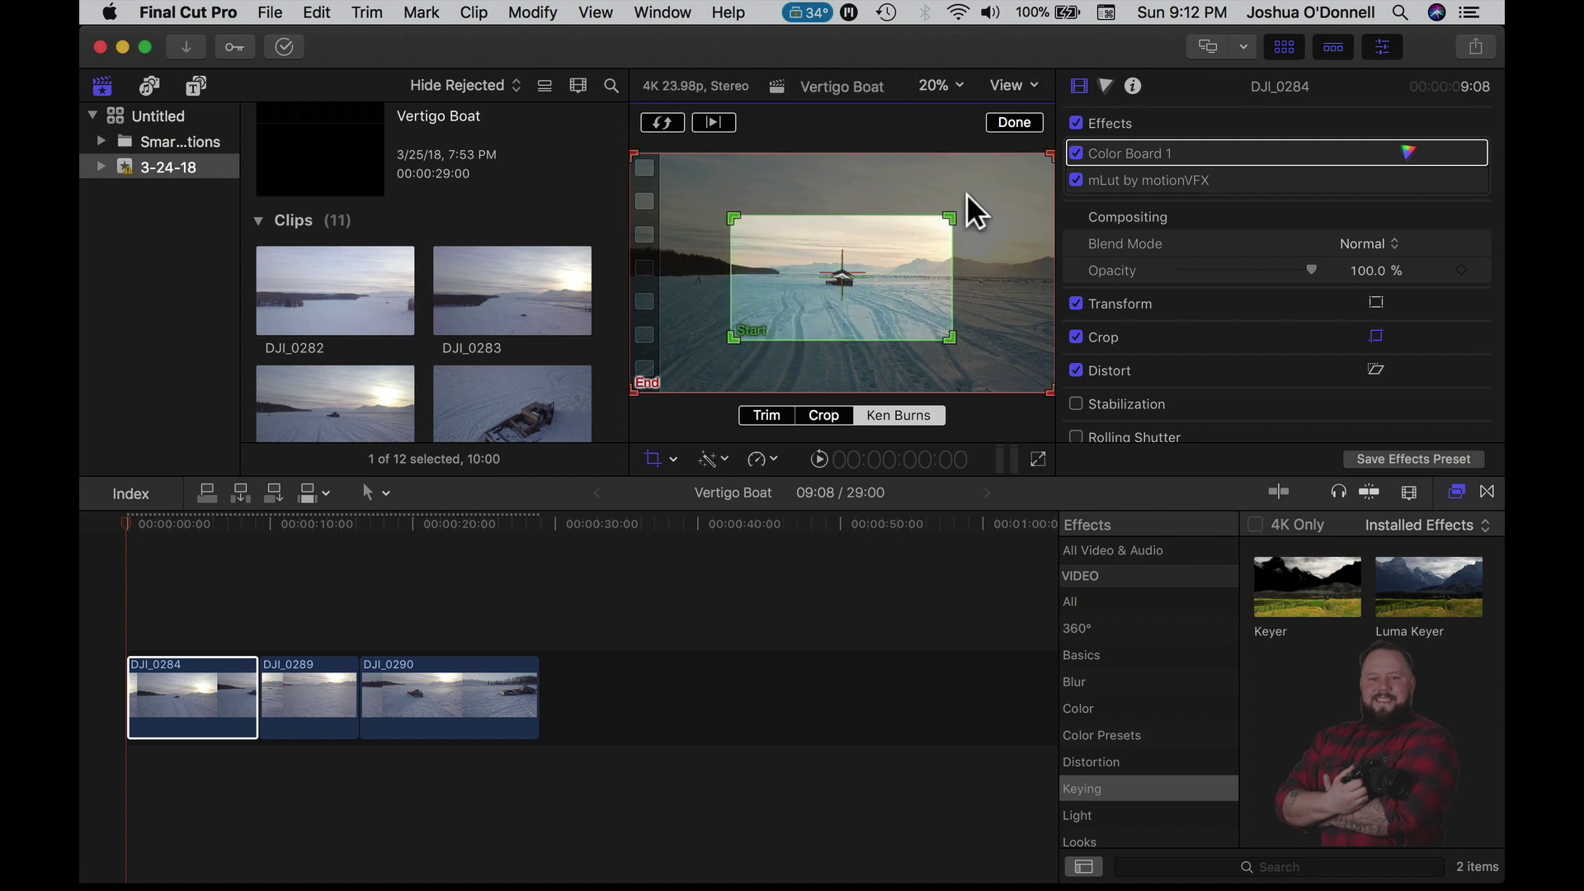
click(1016, 124)
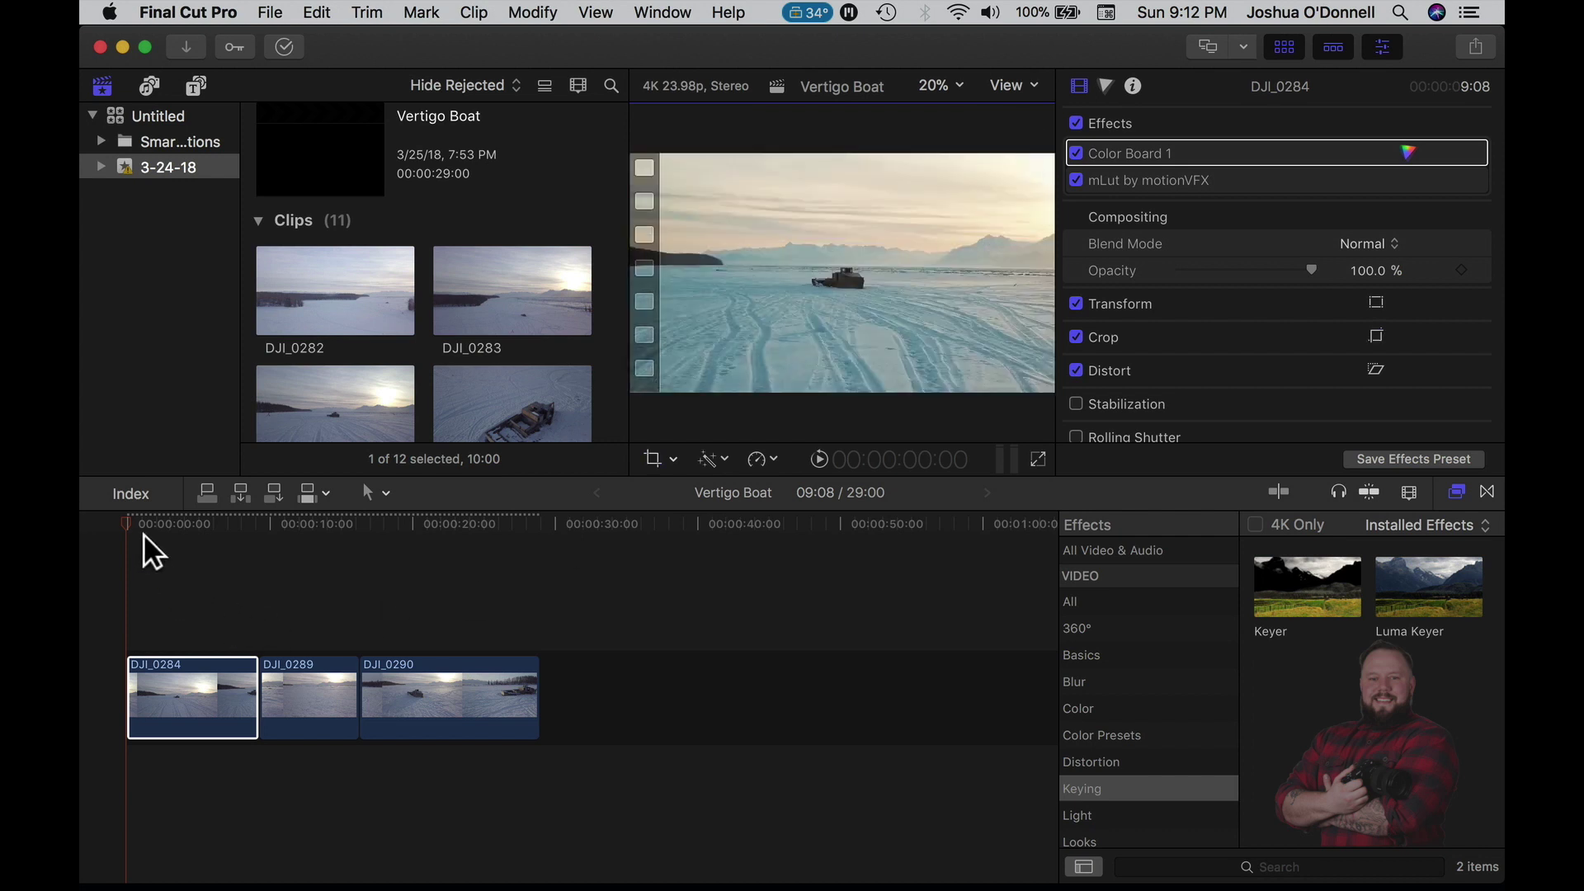
- Play back DJI_0284's zoom, then select DJI_0289 and bring up its crop options
key(space)
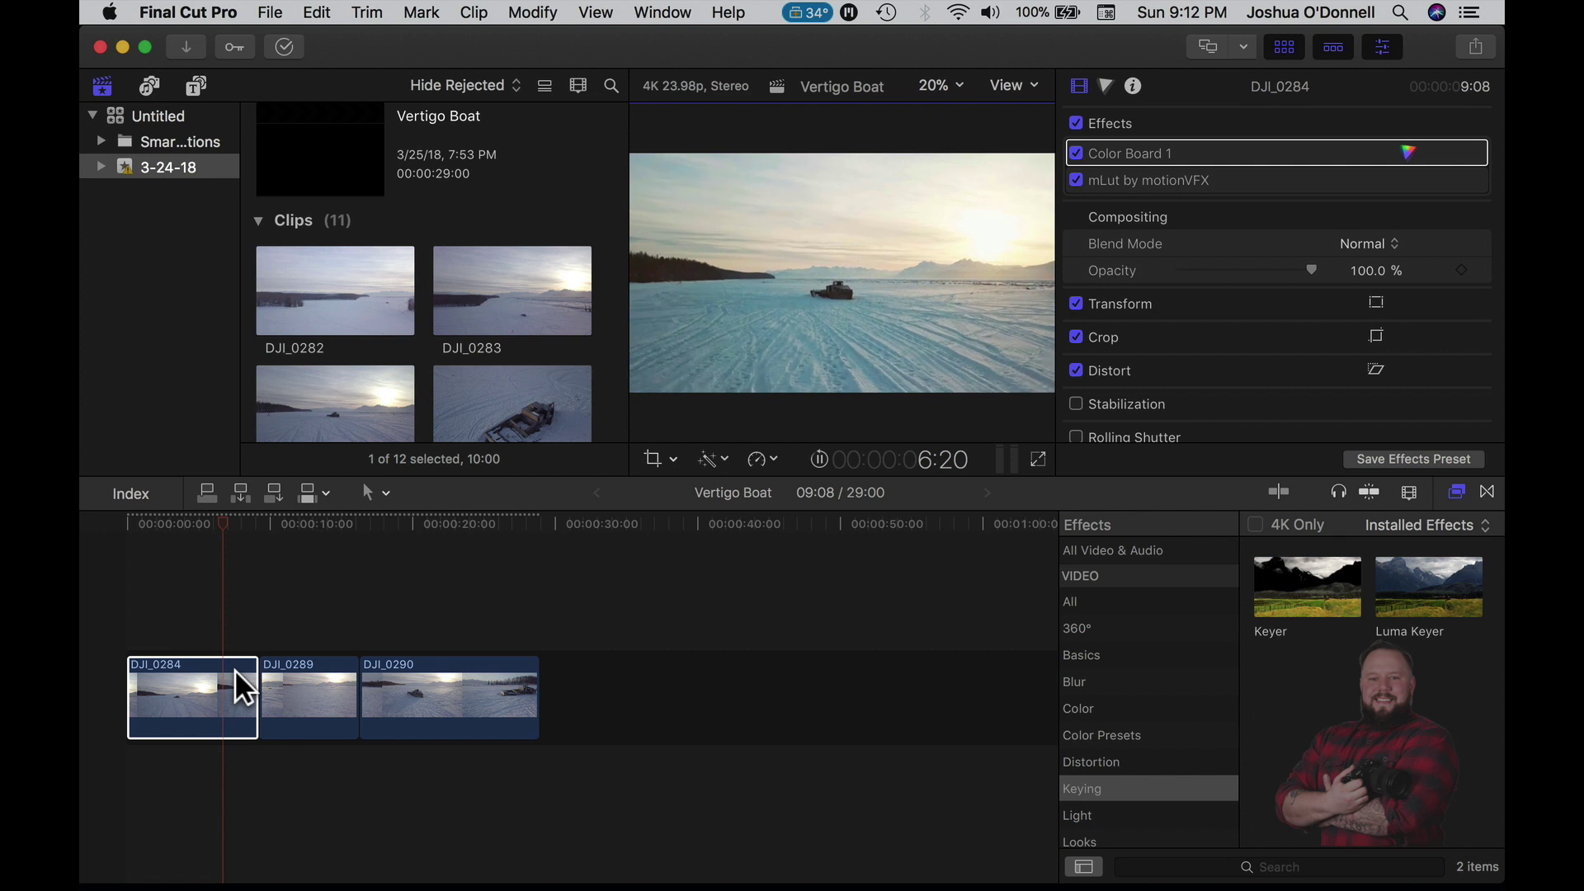
key(space)
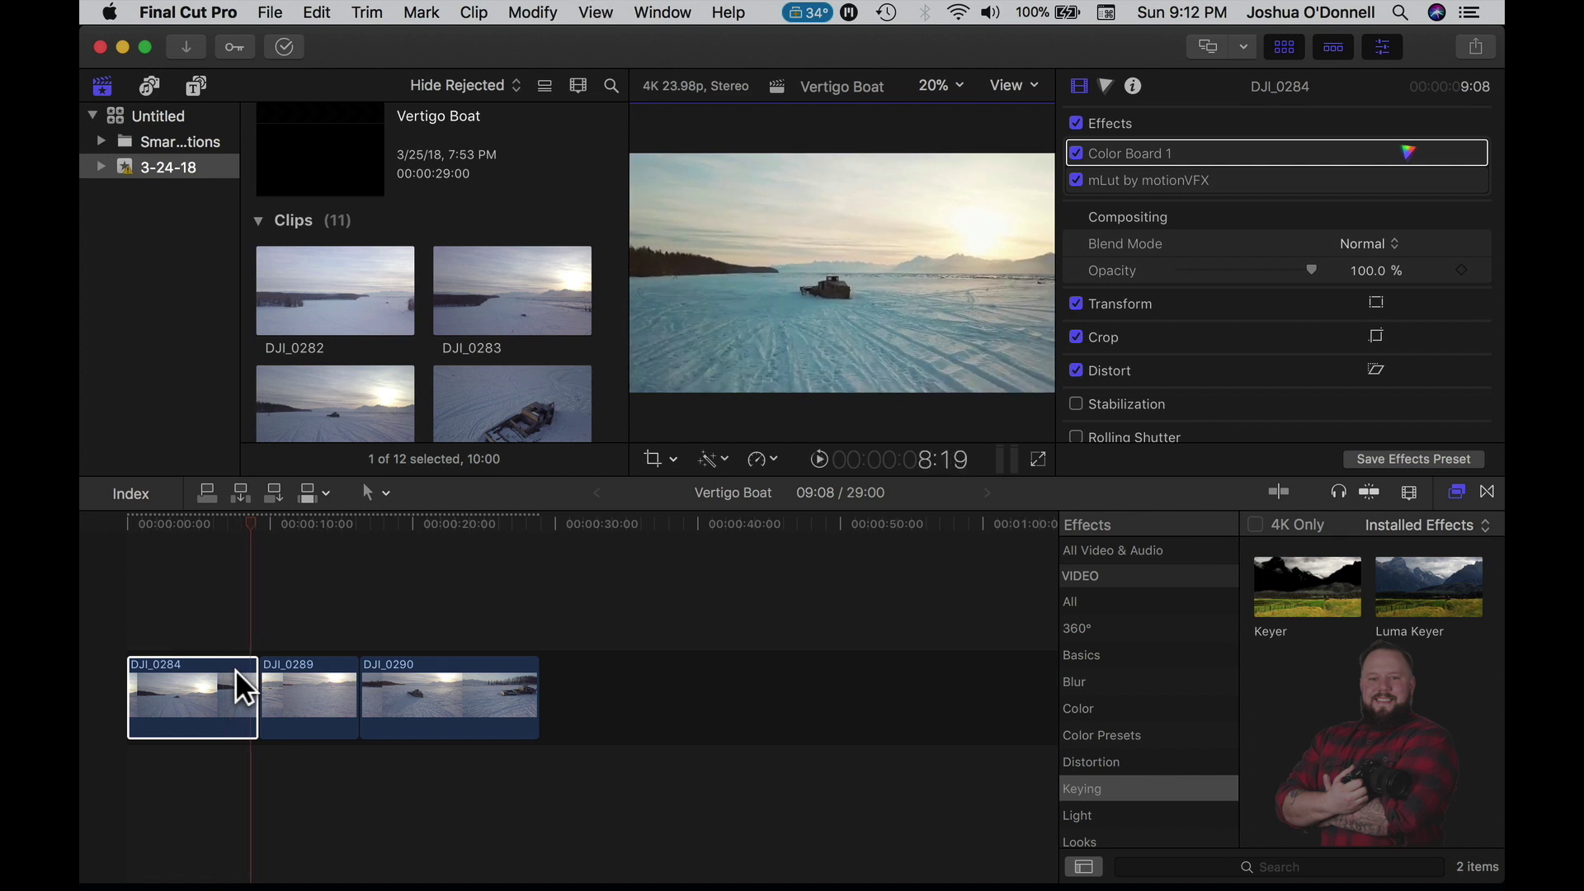
click(309, 696)
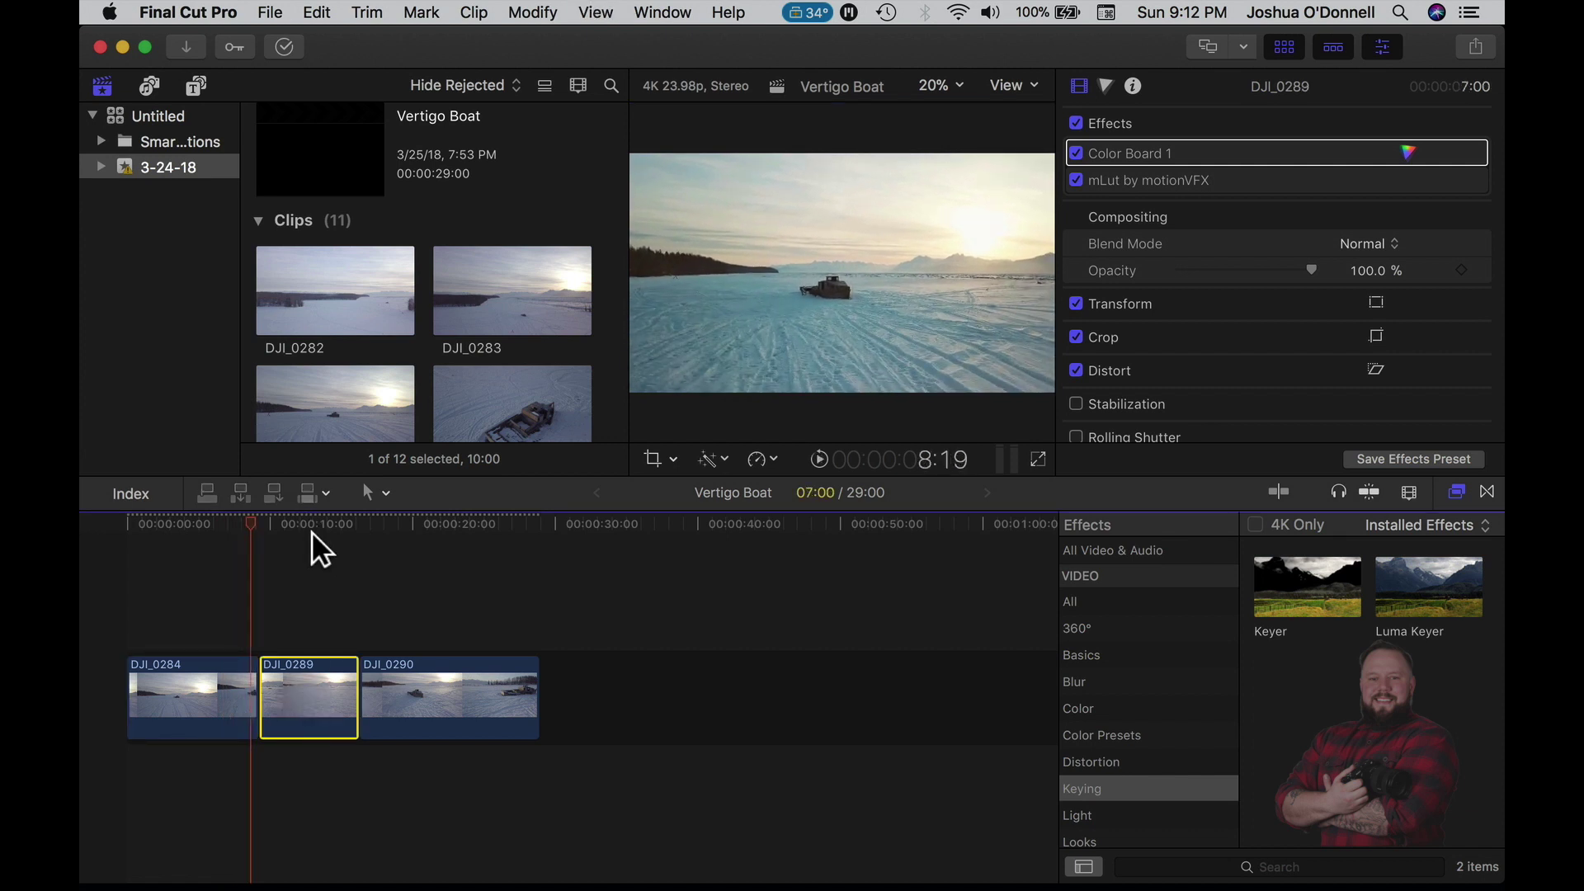
click(310, 533)
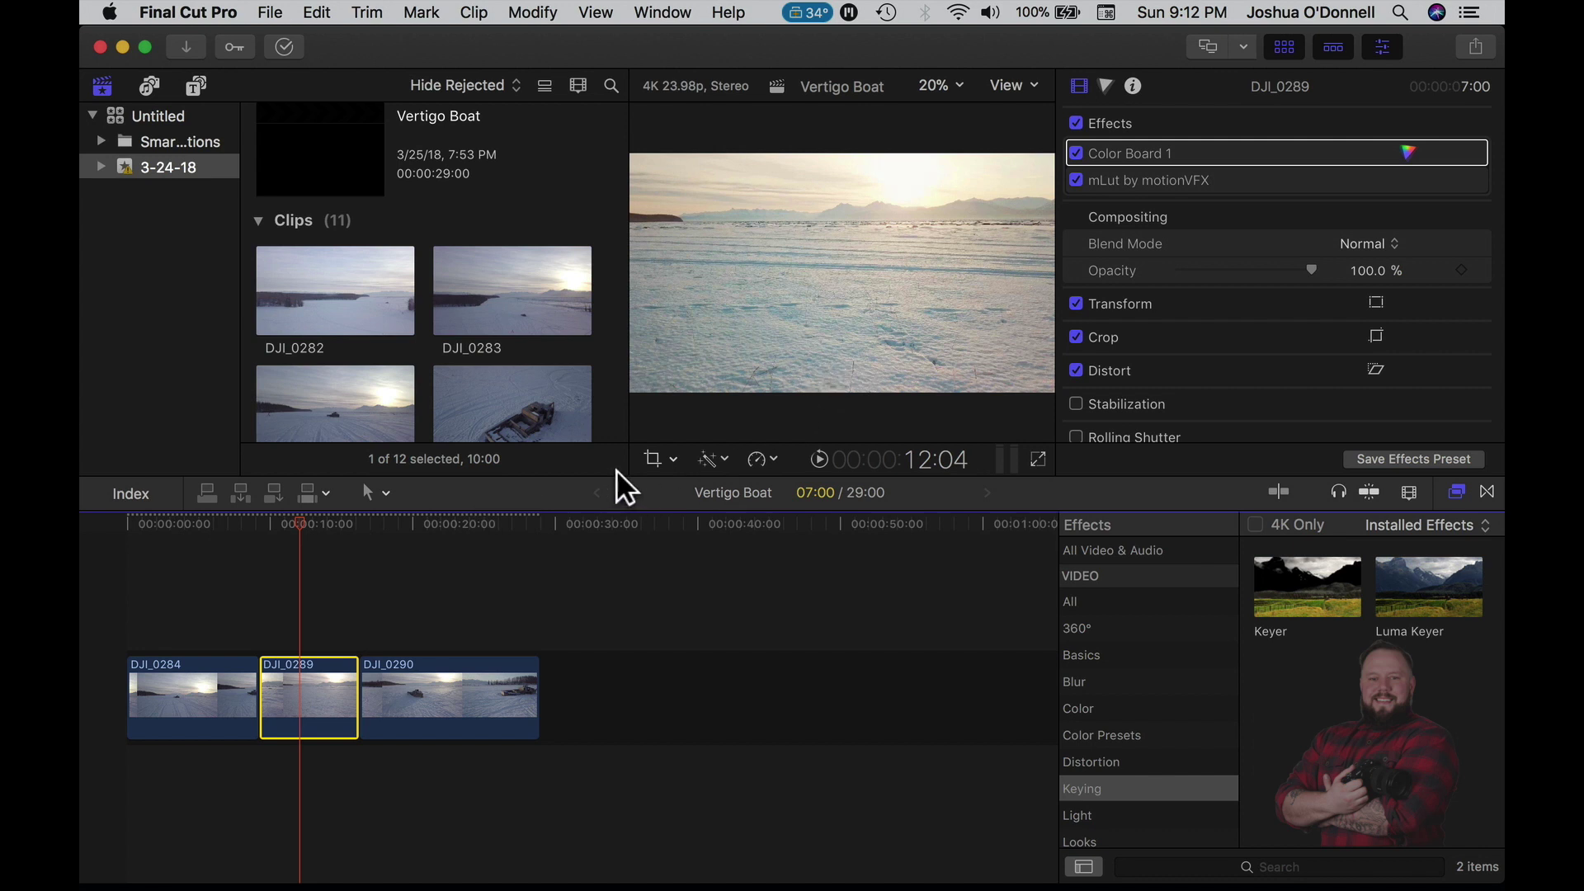
click(672, 459)
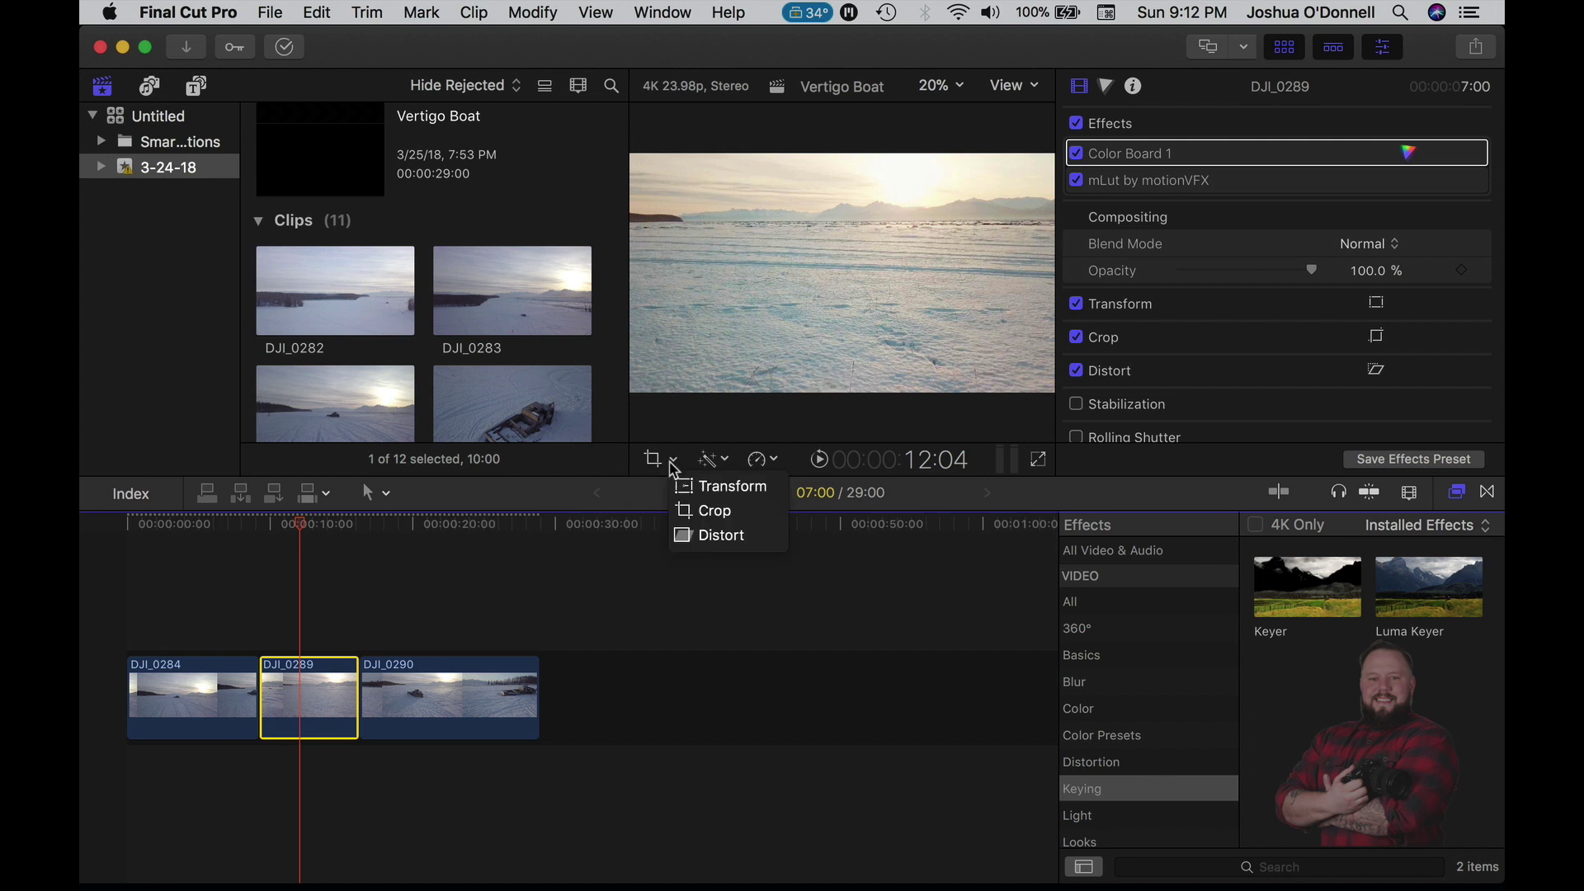
- Make DJI_0289 zoom from full frame into a tighter End frame centred on the horizon
click(701, 511)
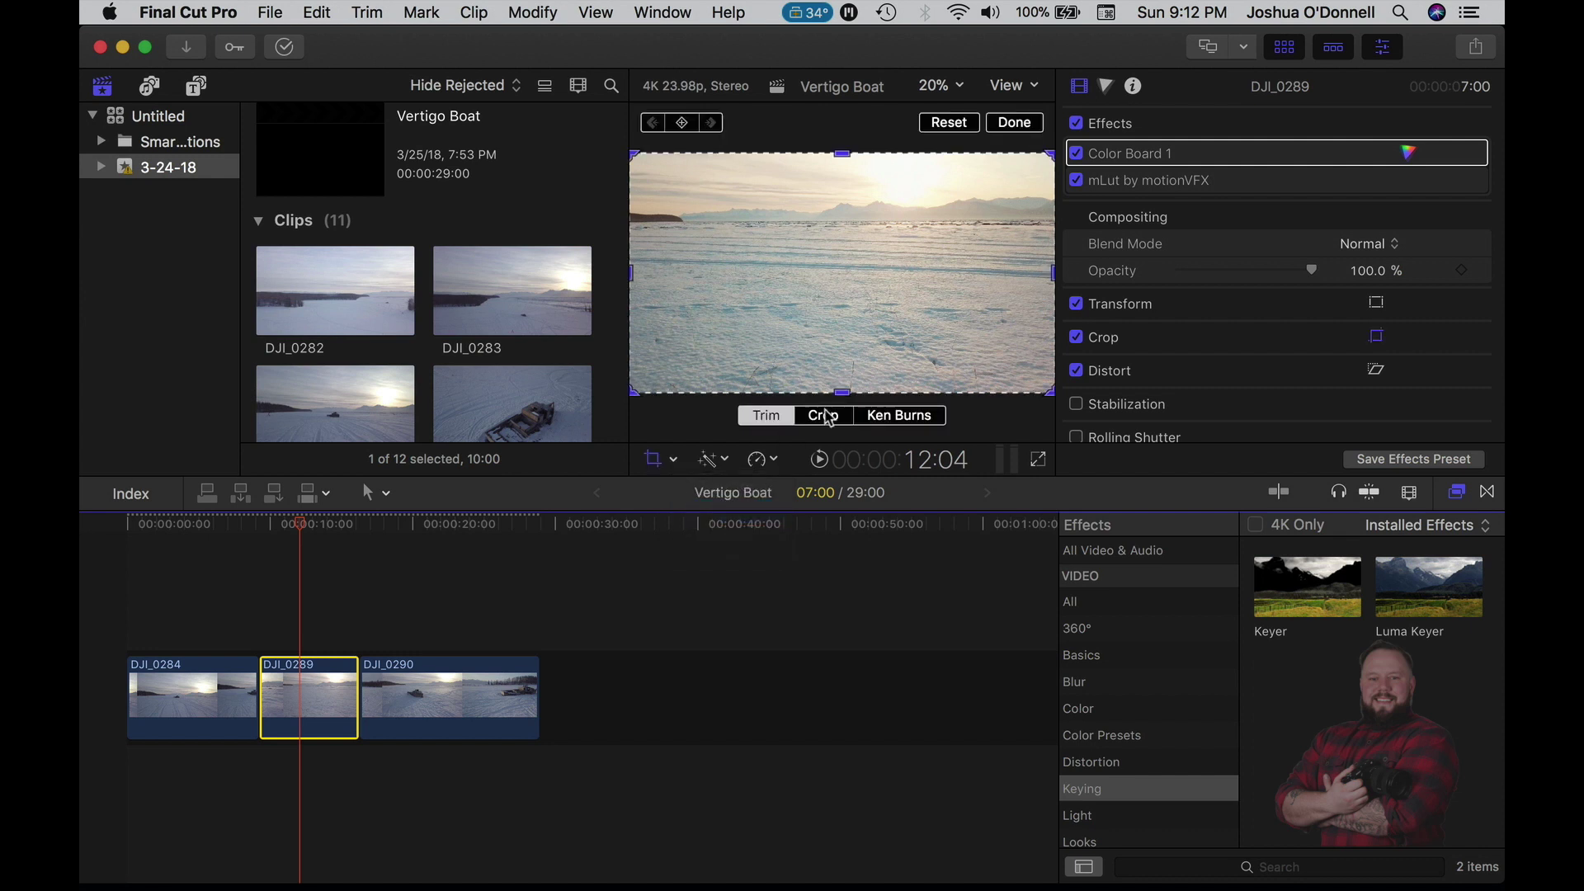
click(900, 417)
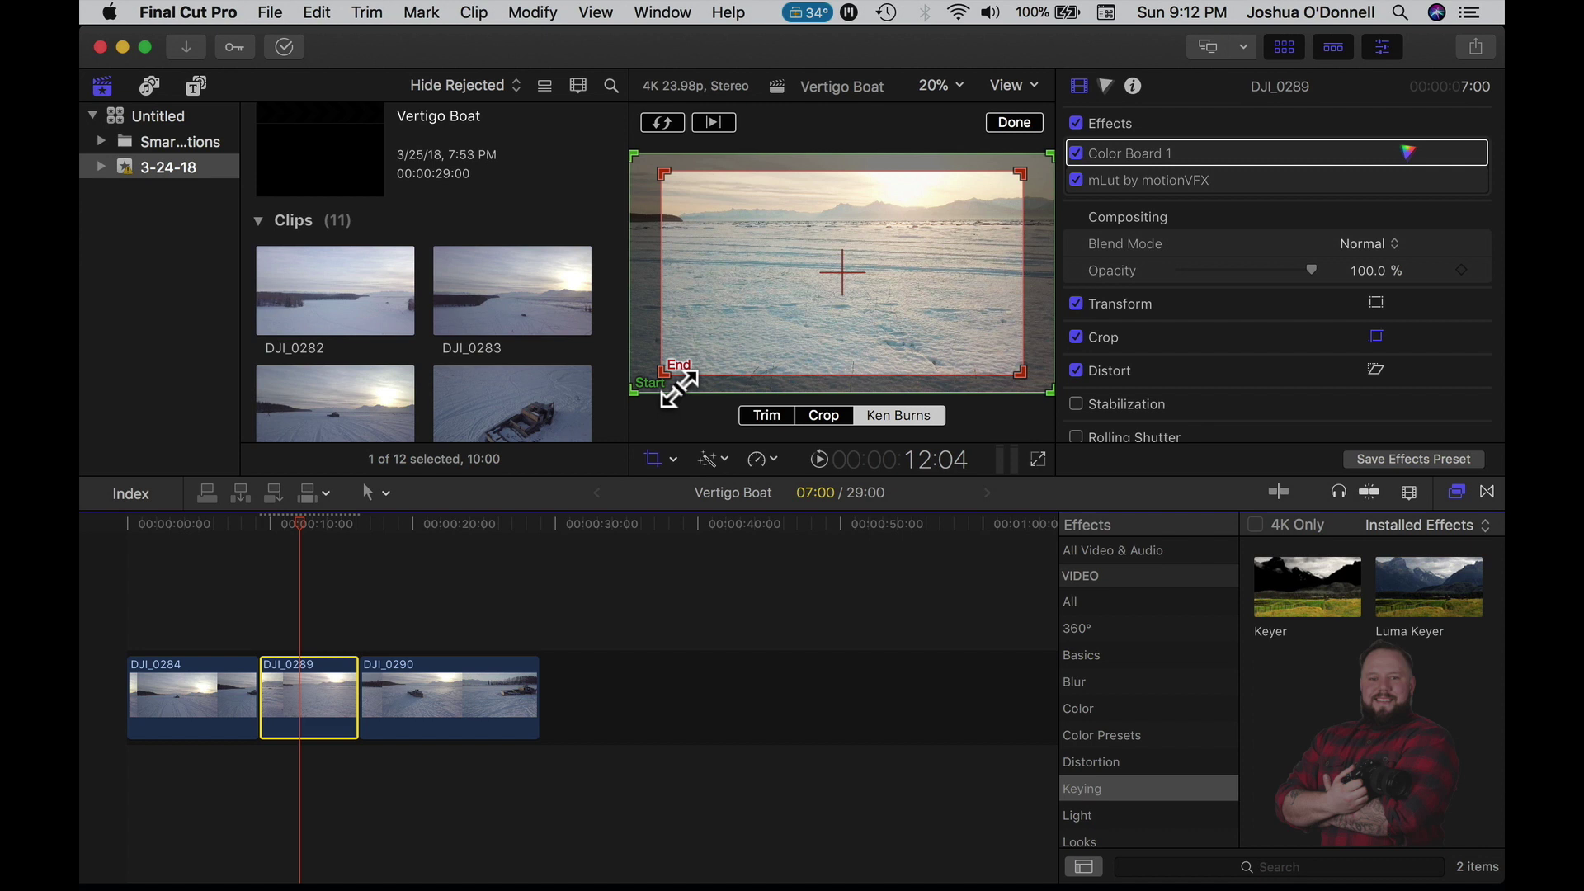
drag(677, 388, 810, 256)
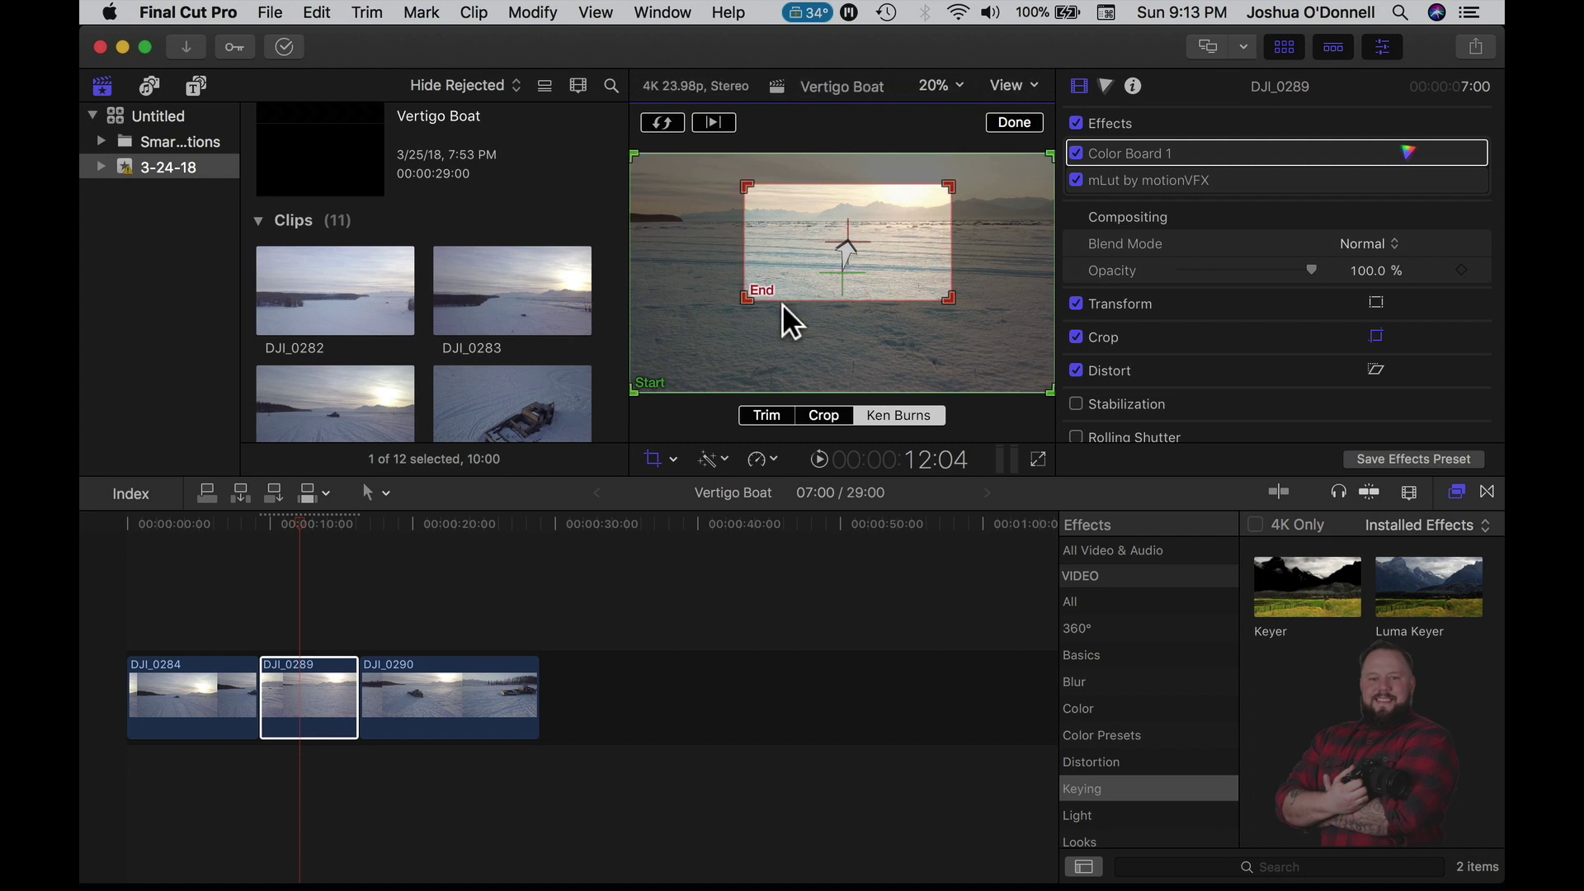
drag(761, 316, 702, 349)
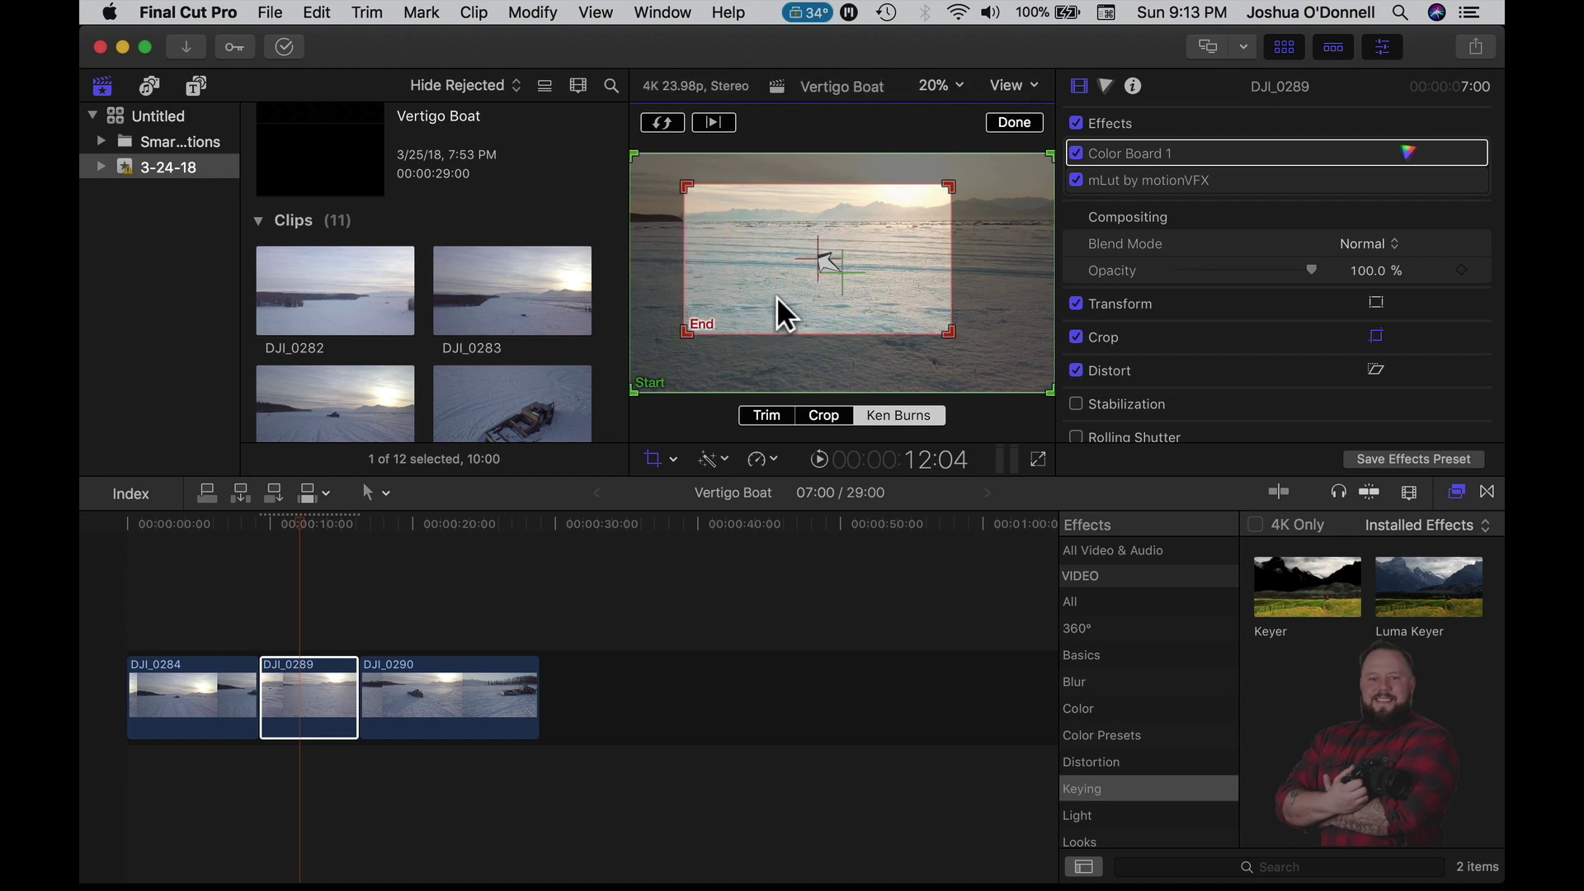
drag(793, 285, 820, 280)
click(1014, 123)
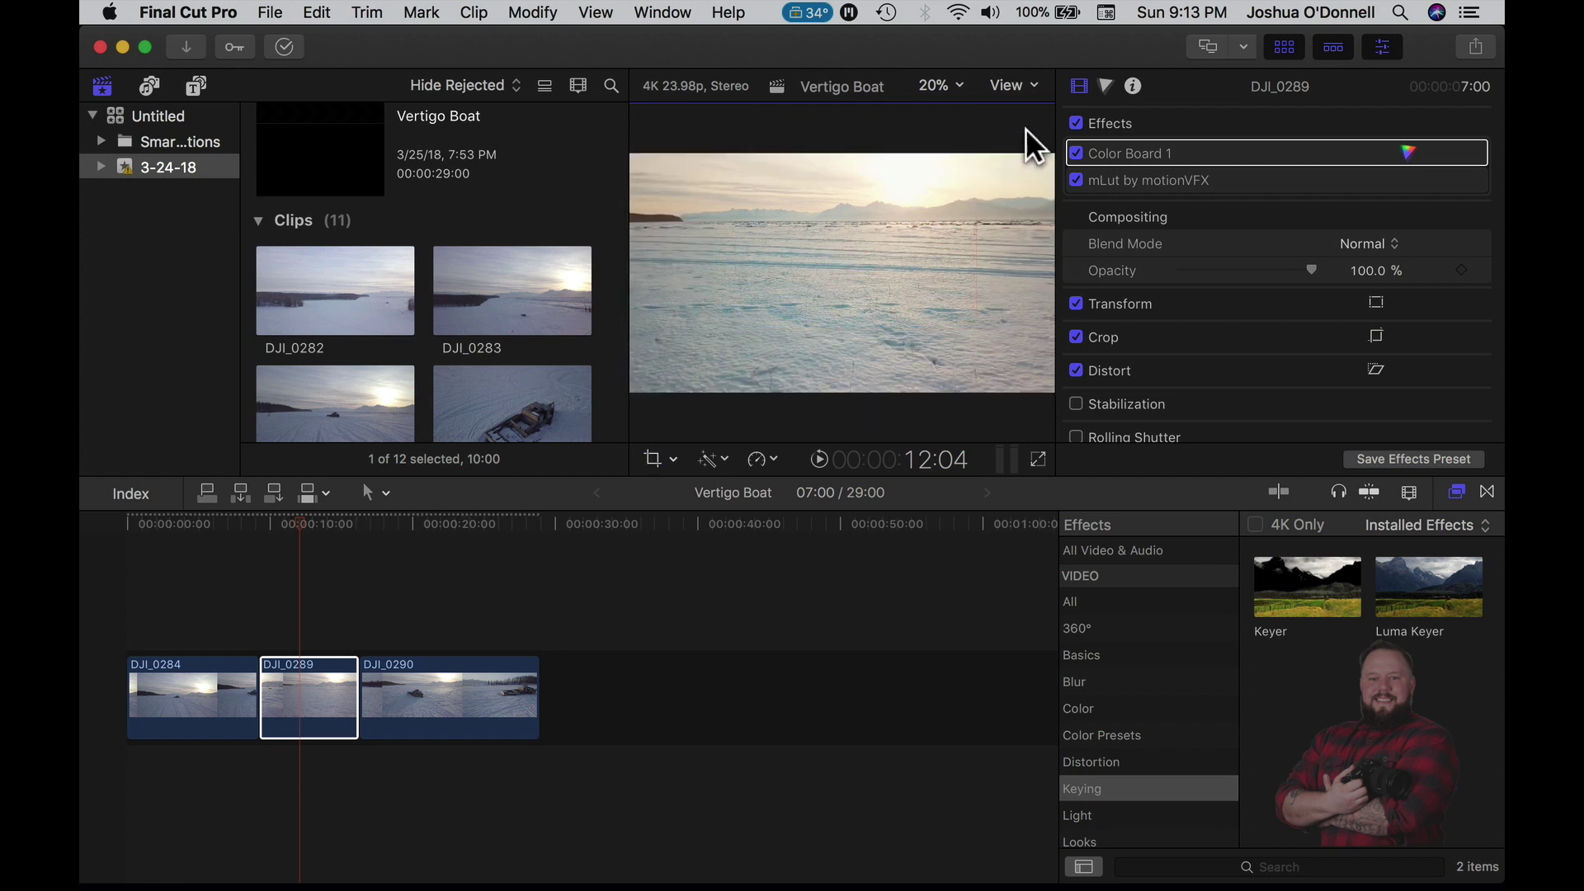
- Play DJI_0289's horizon zoom from its start, then select DJI_0290 and bring up its crop options
click(275, 528)
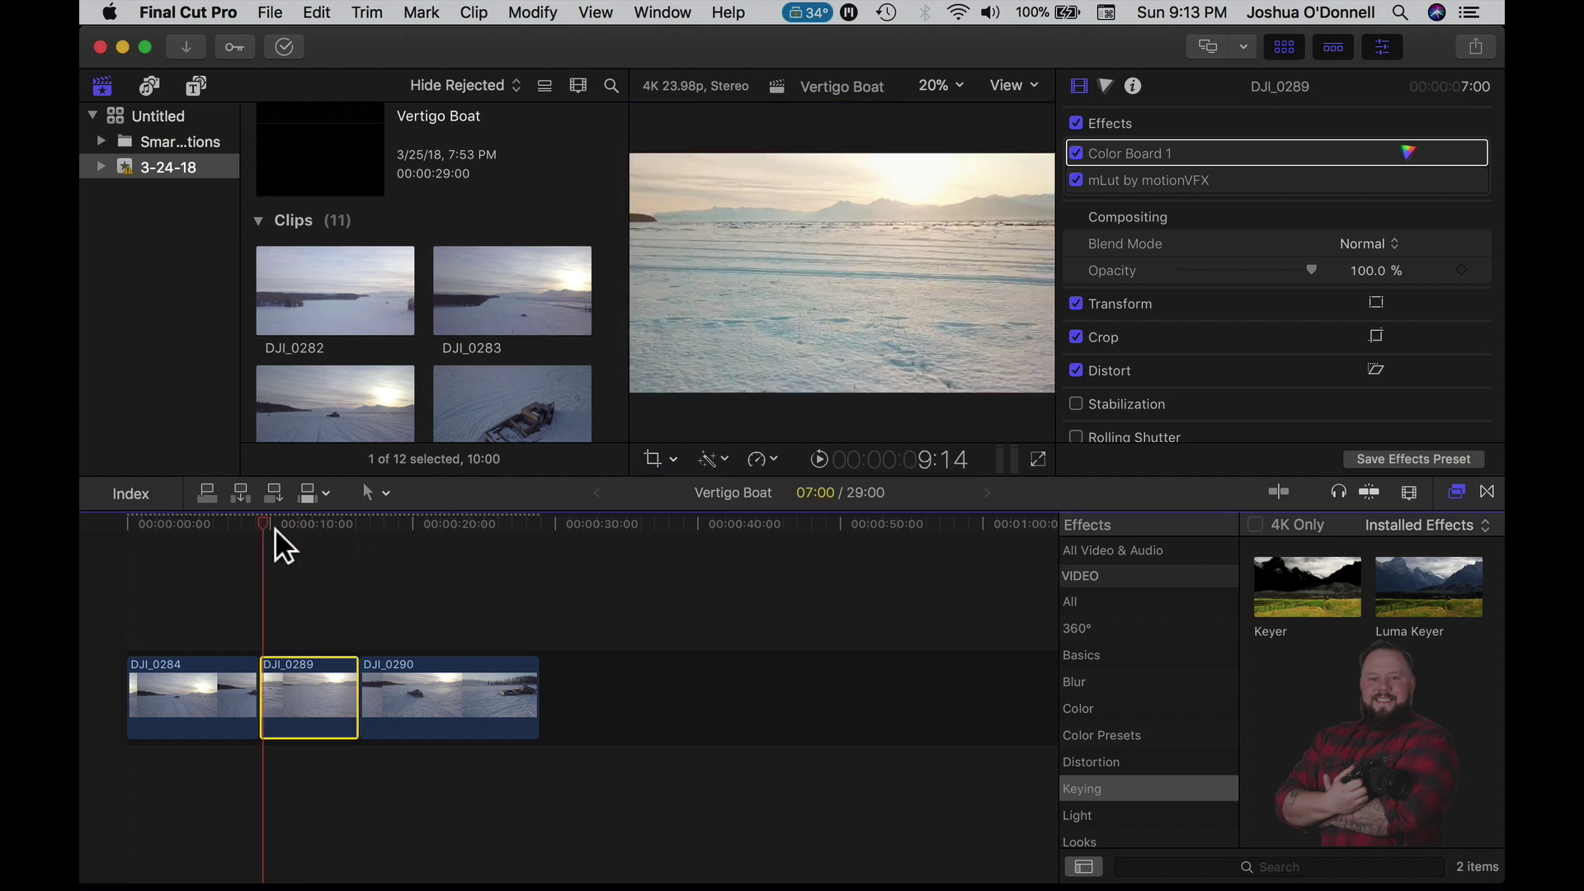
key(space)
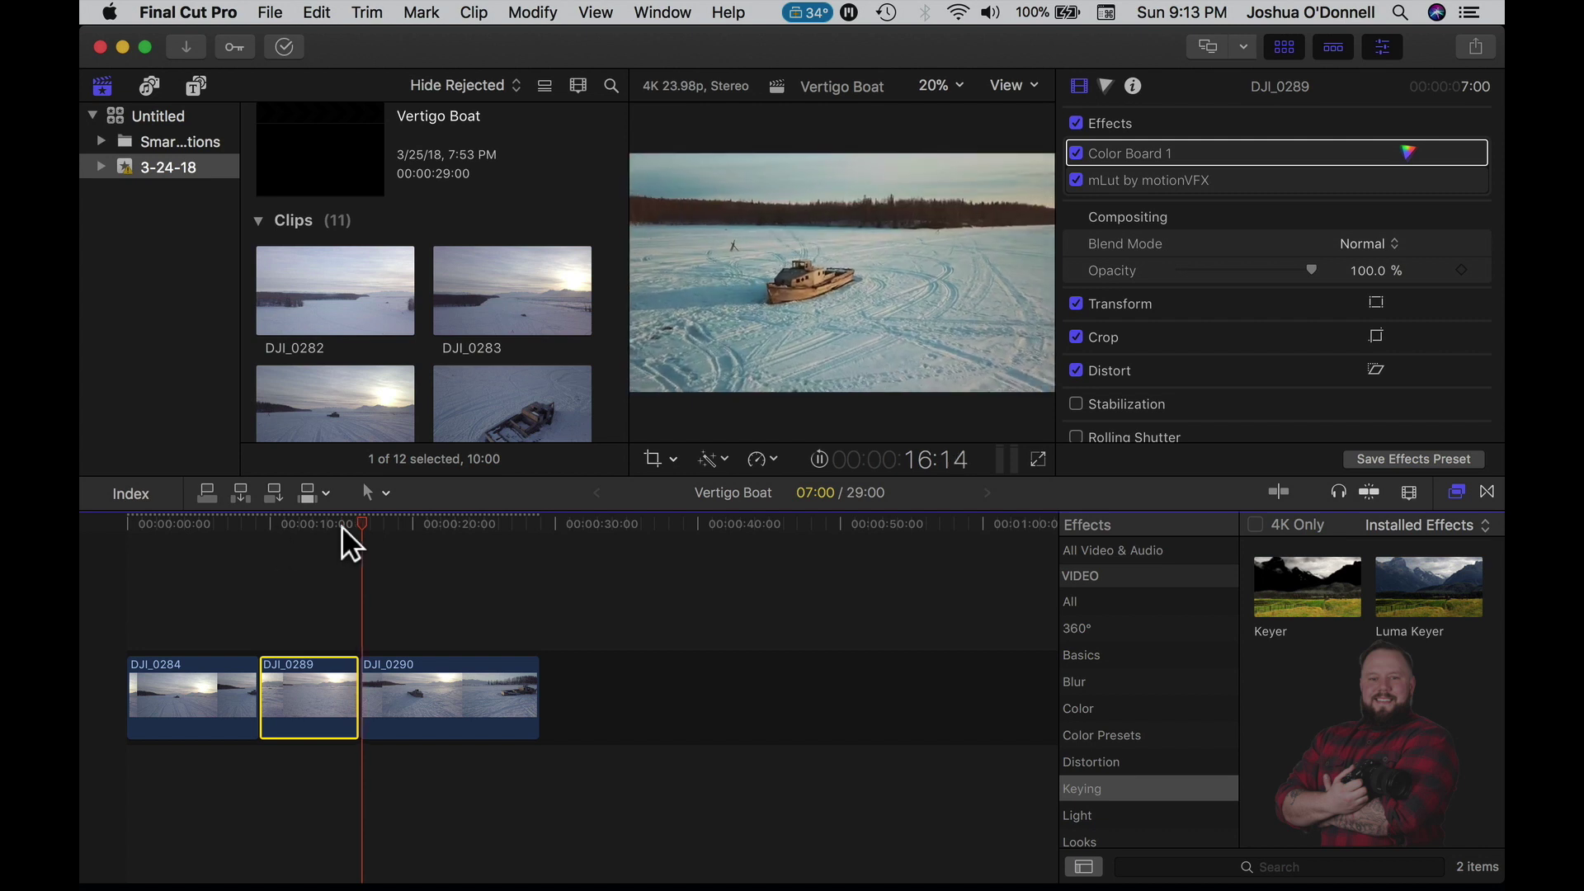
key(space)
click(453, 710)
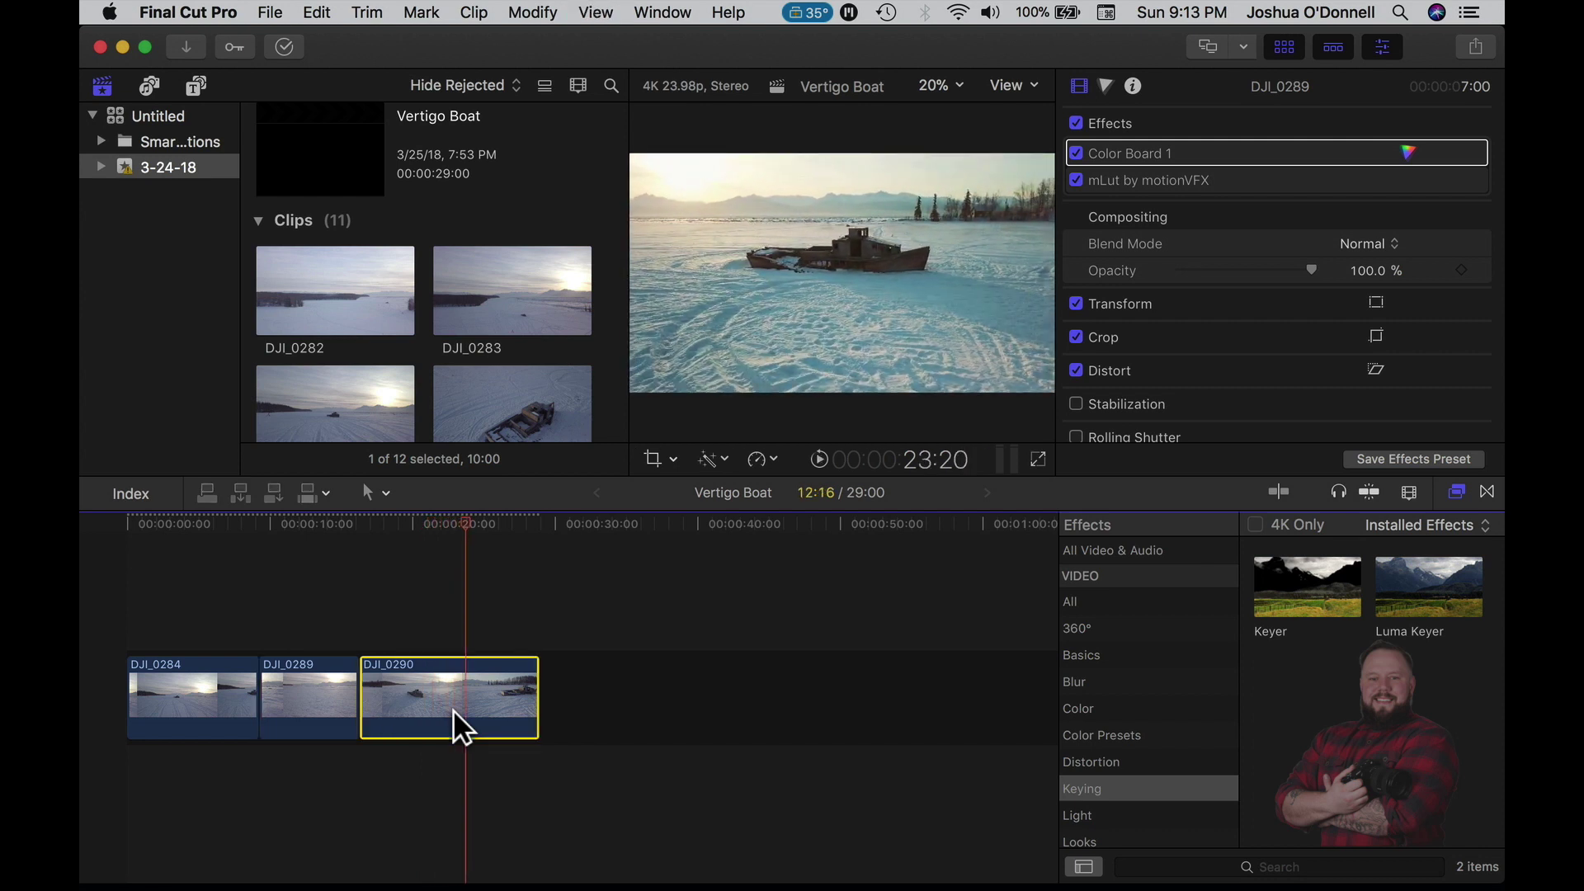
click(675, 460)
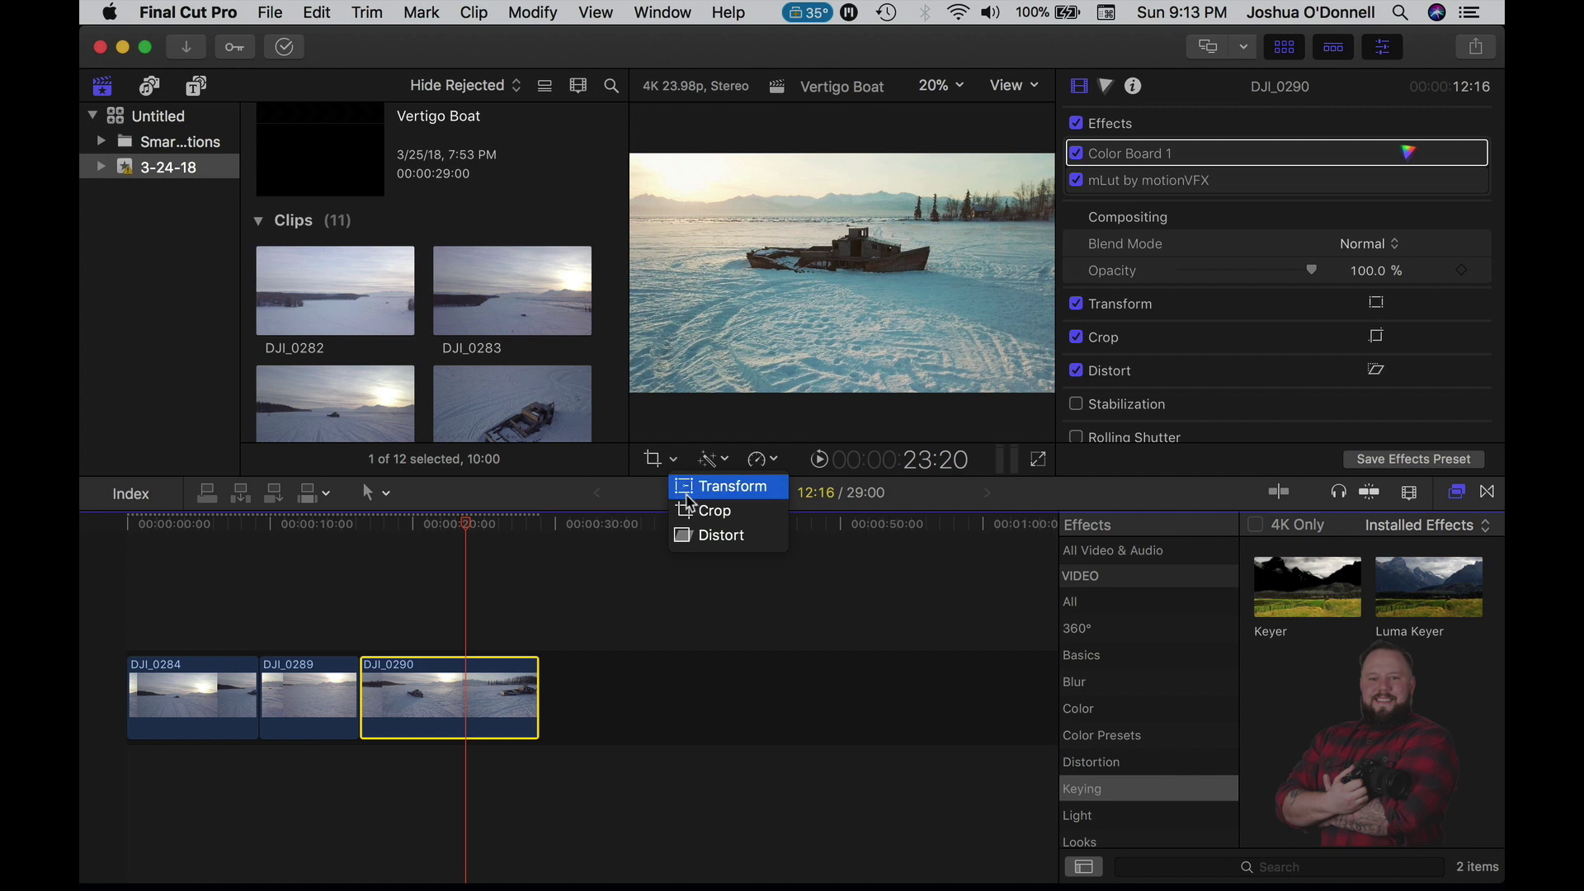
- Give DJI_0290 a Ken Burns Start frame tightly cropped on the boat, widening to full frame
click(702, 512)
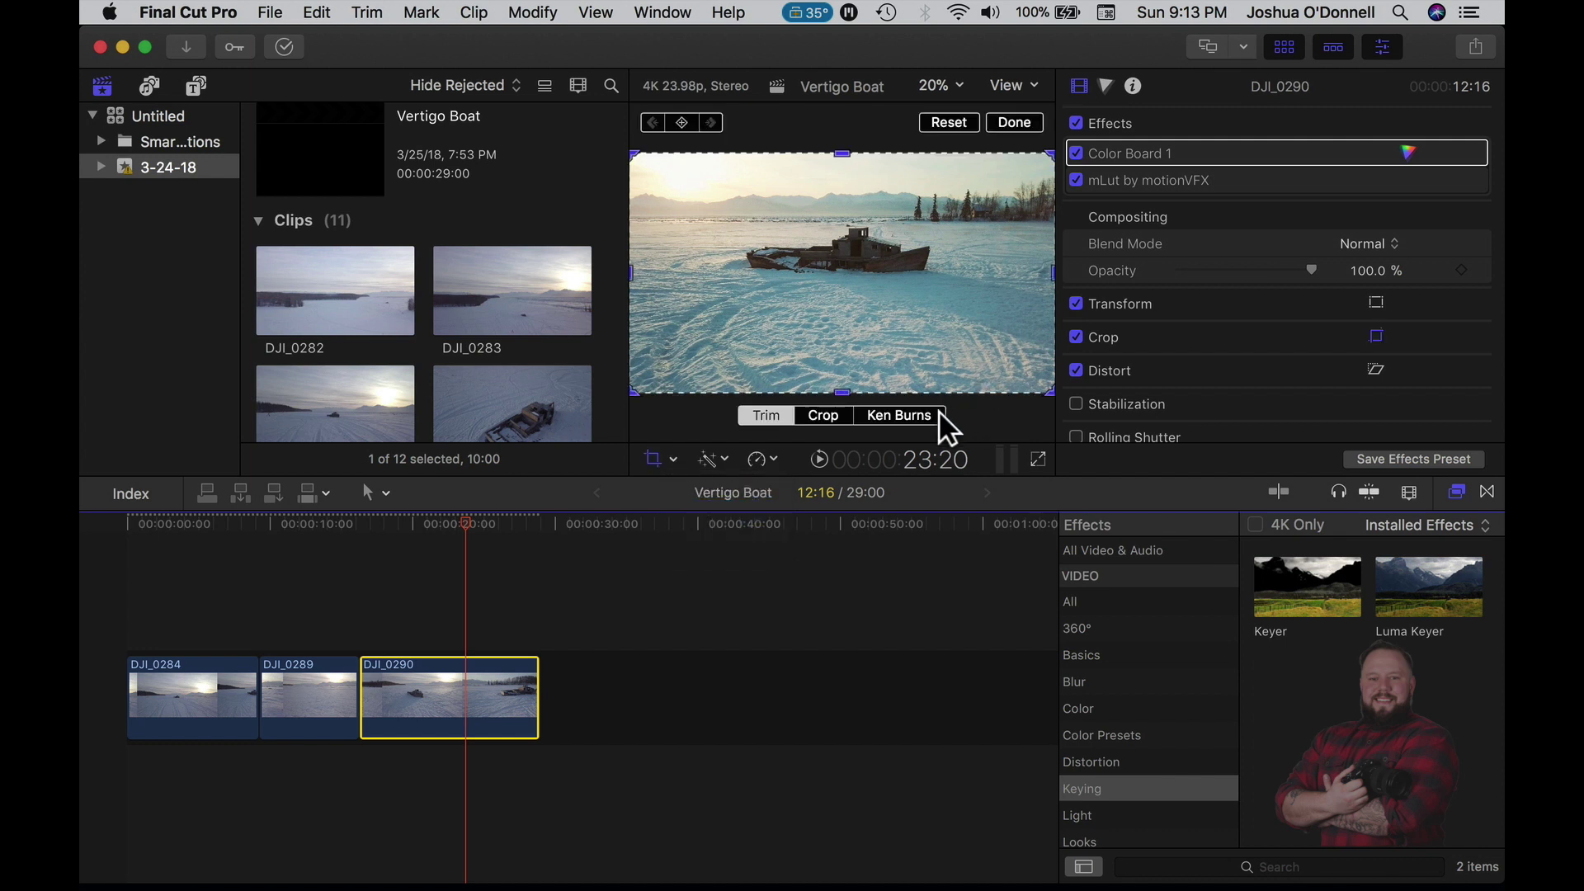
click(917, 417)
drag(675, 388, 777, 299)
click(1015, 124)
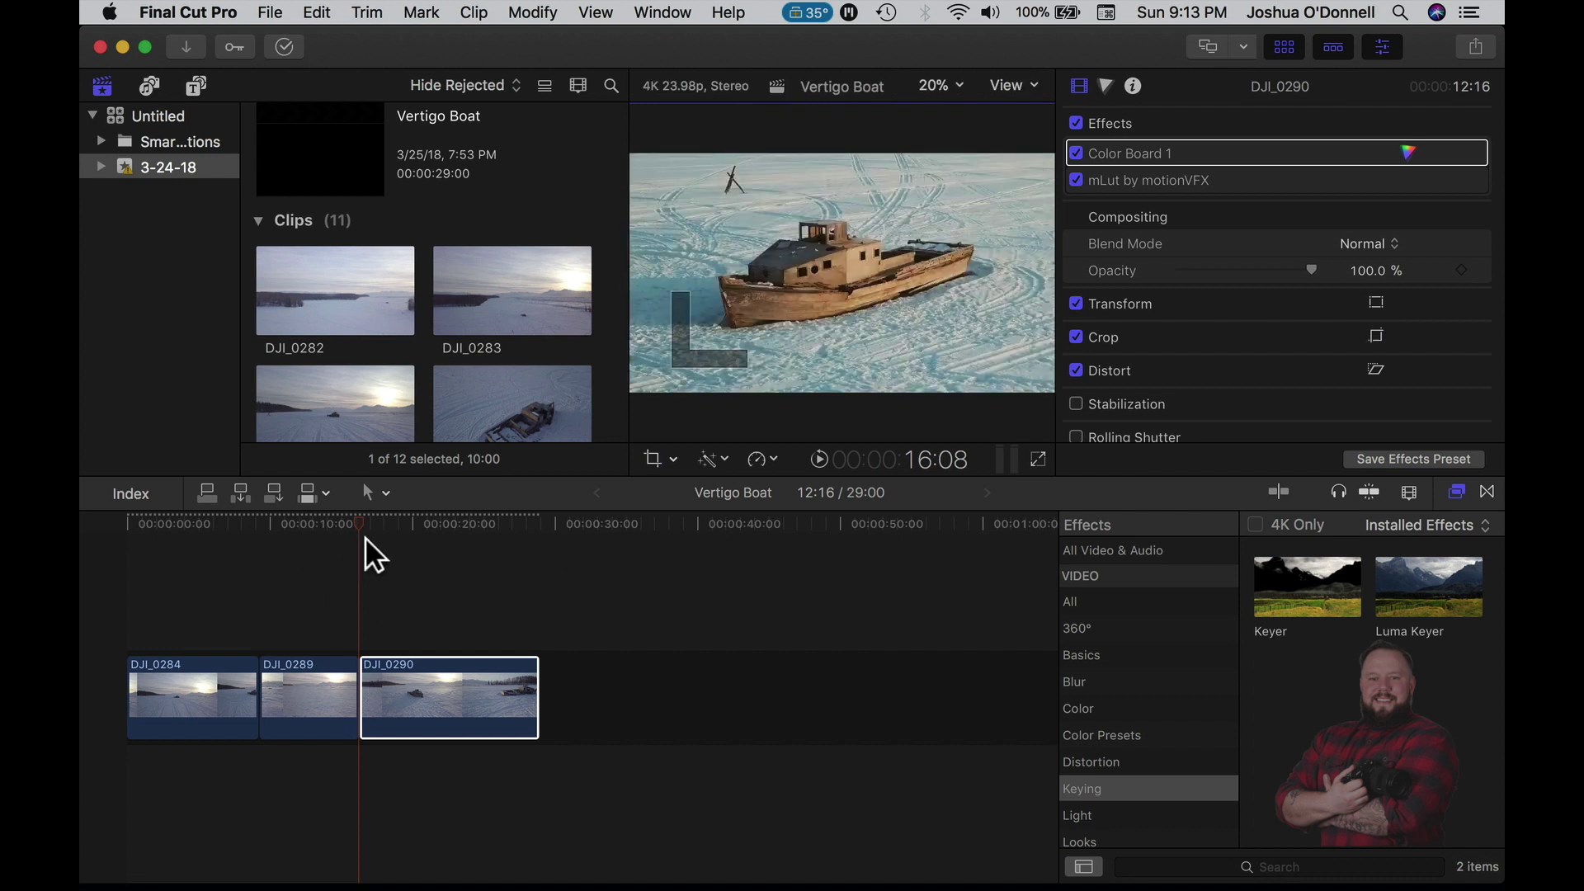
key(space)
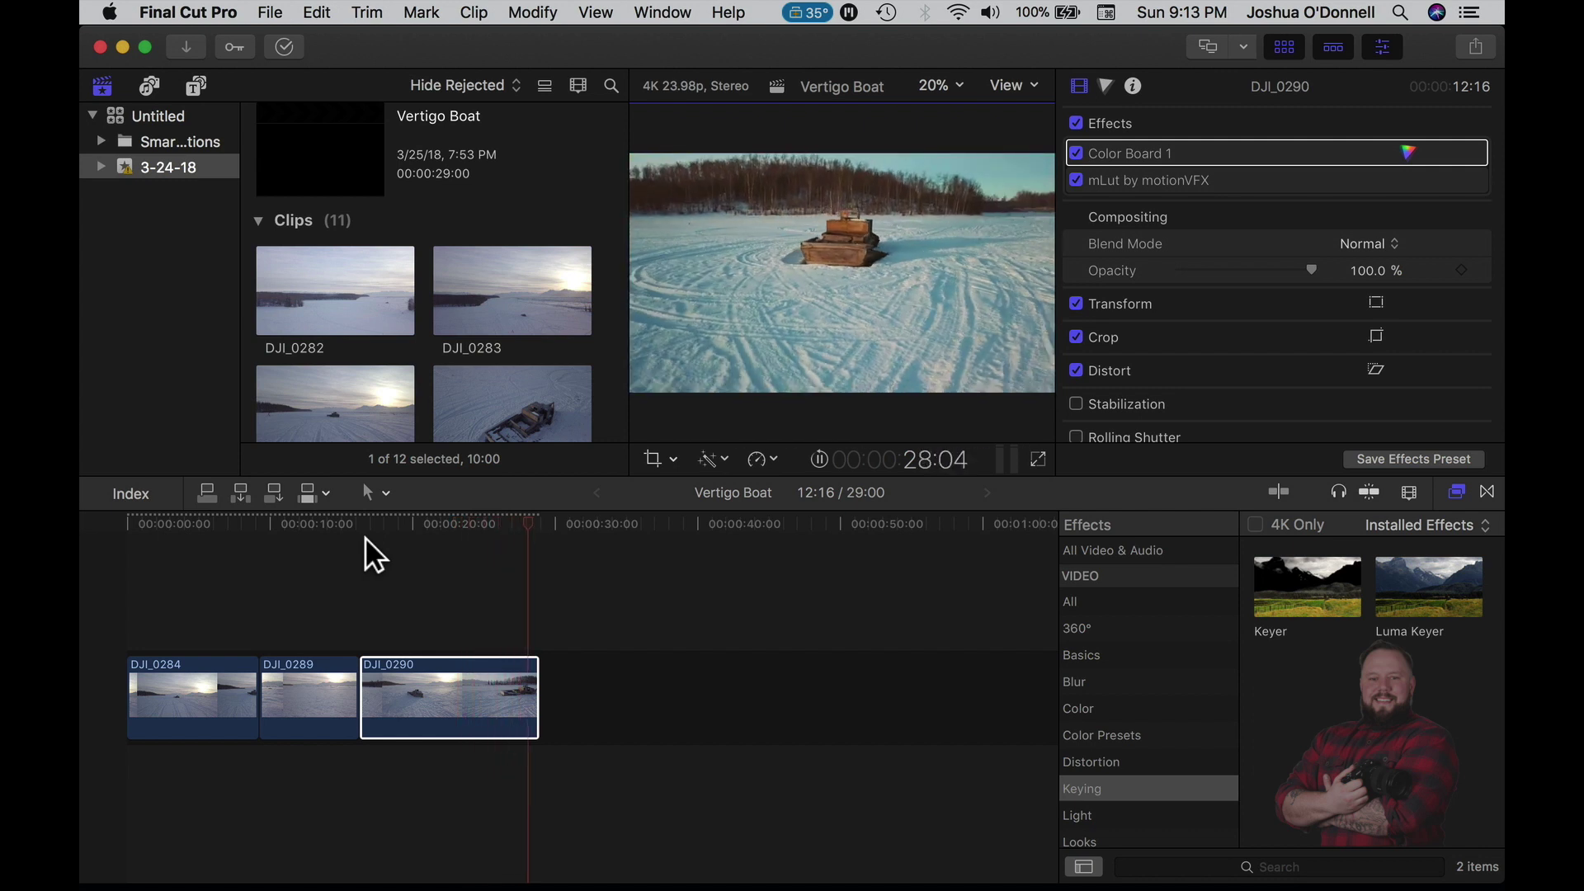
key(space)
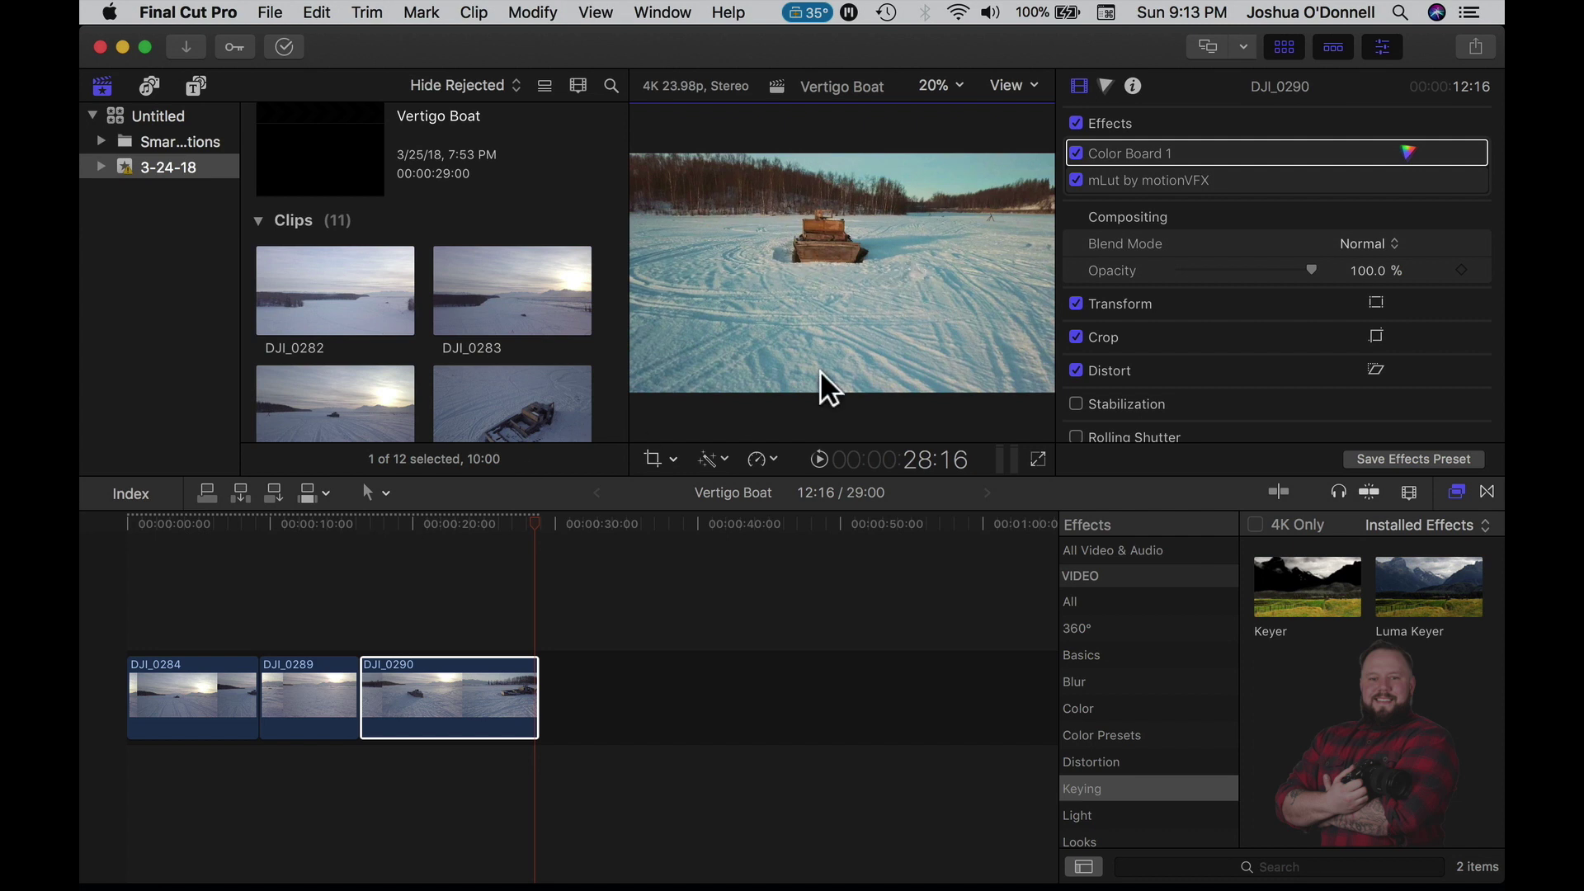